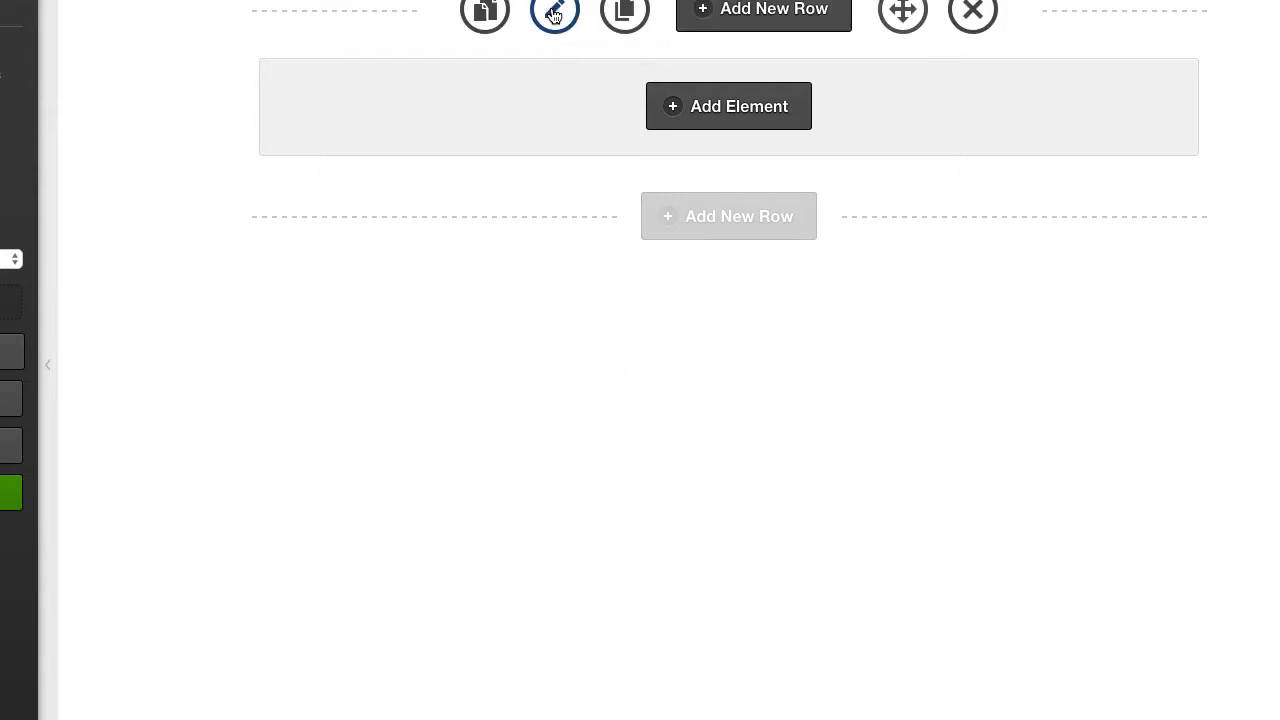
# Open the row's options and set its background video type to Youtube.
pyautogui.click(555, 14)
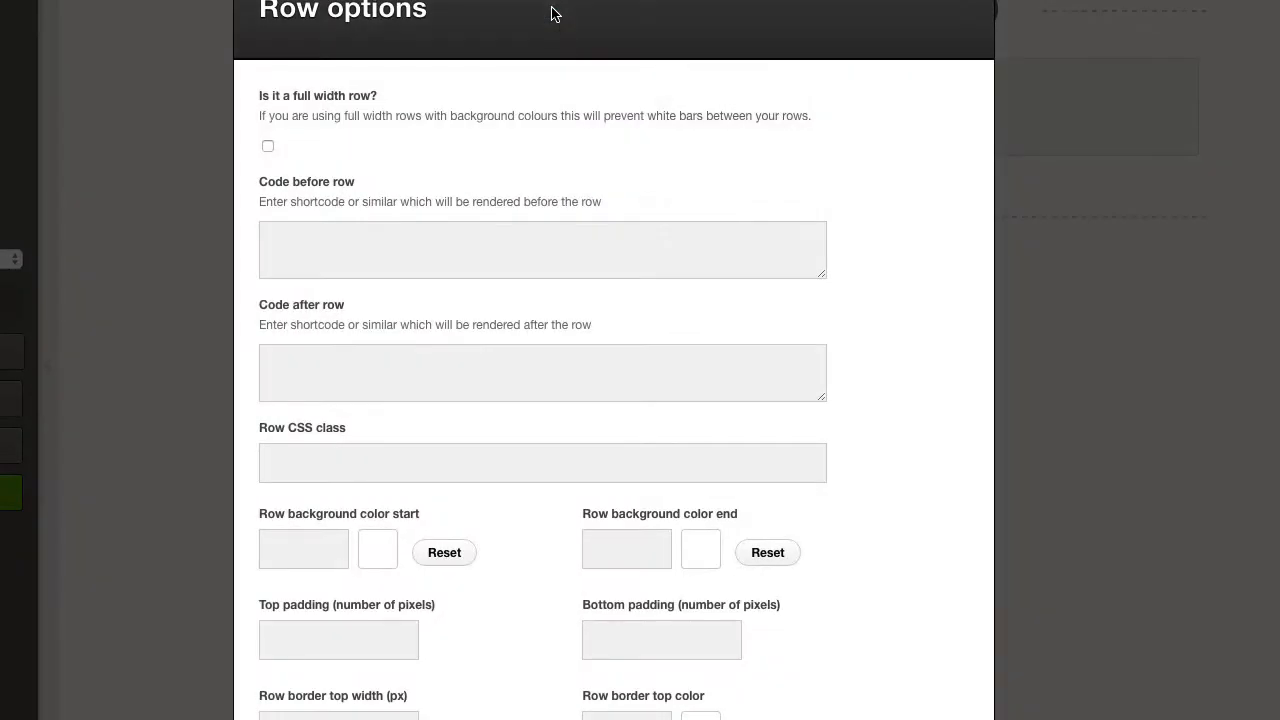
pyautogui.scroll(-10, 559, 119)
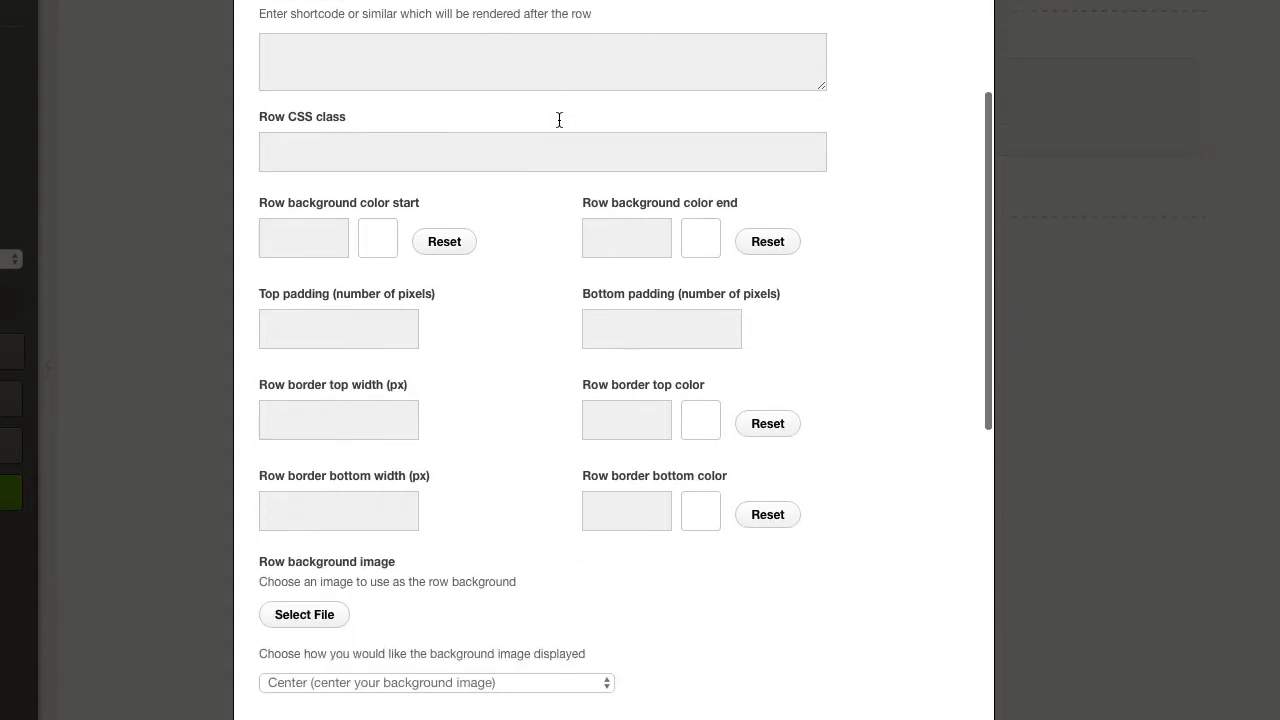
pyautogui.scroll(-3, 561, 124)
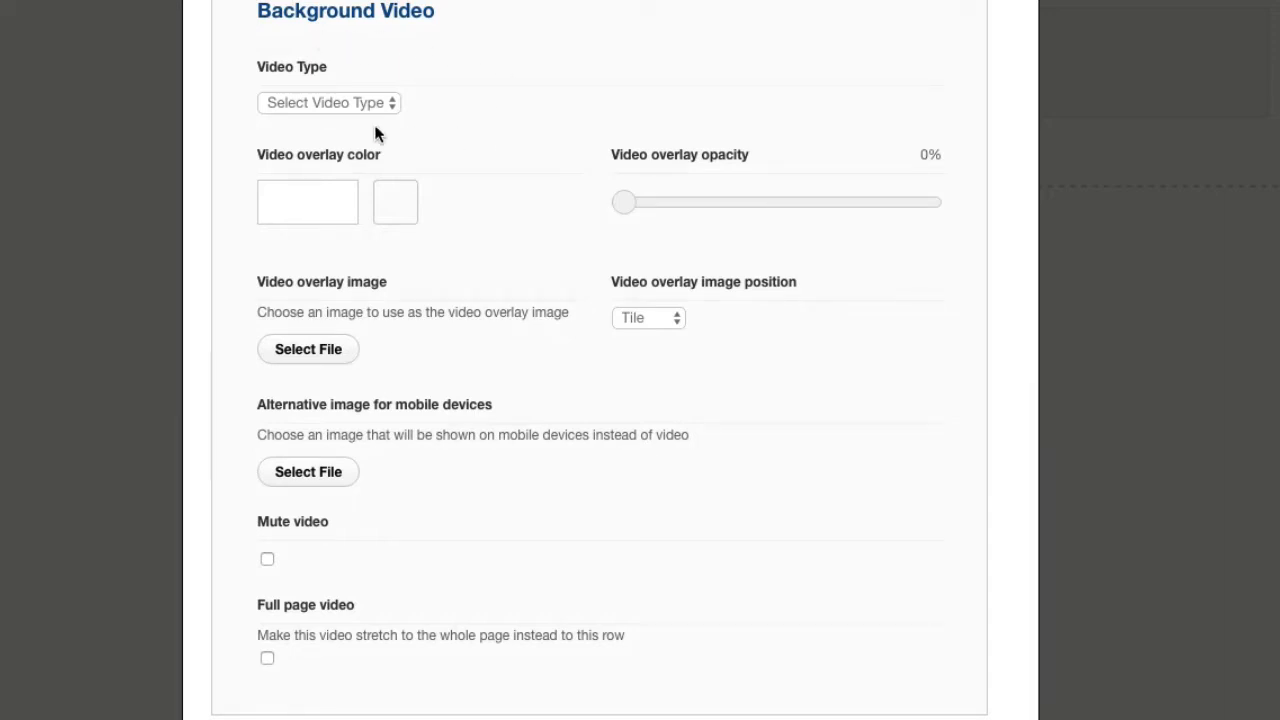
pyautogui.click(333, 107)
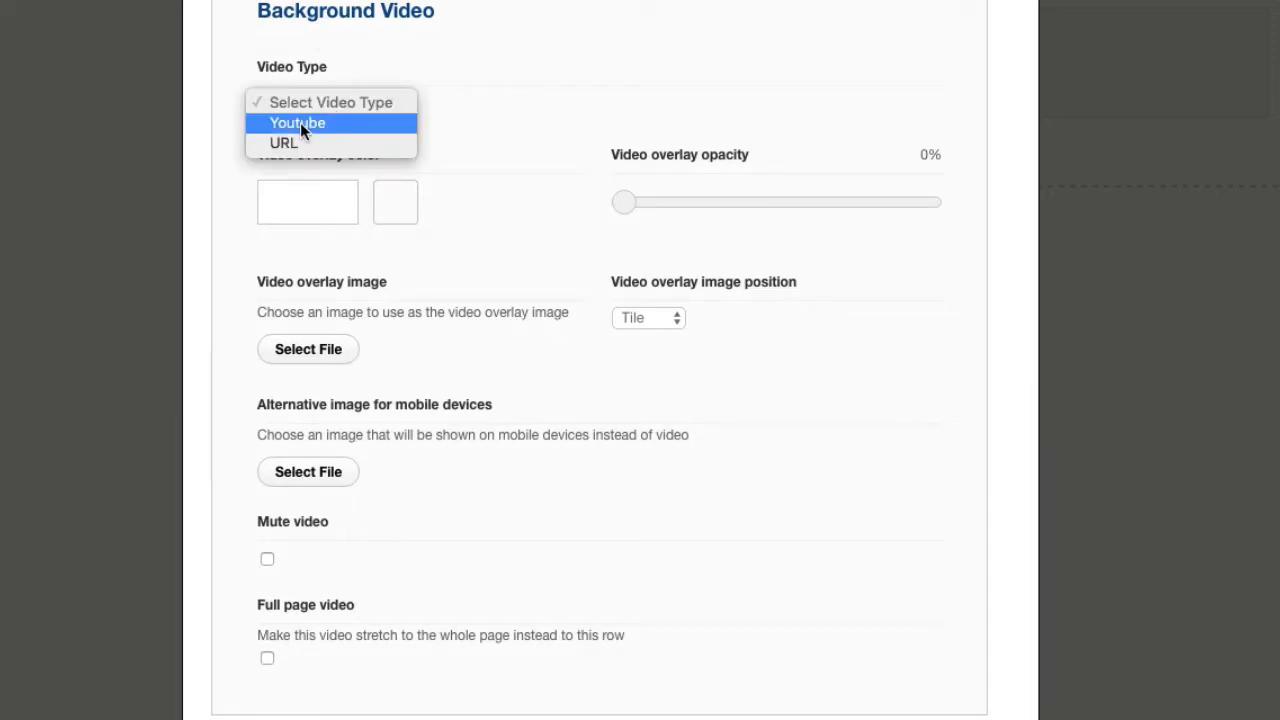
pyautogui.click(301, 124)
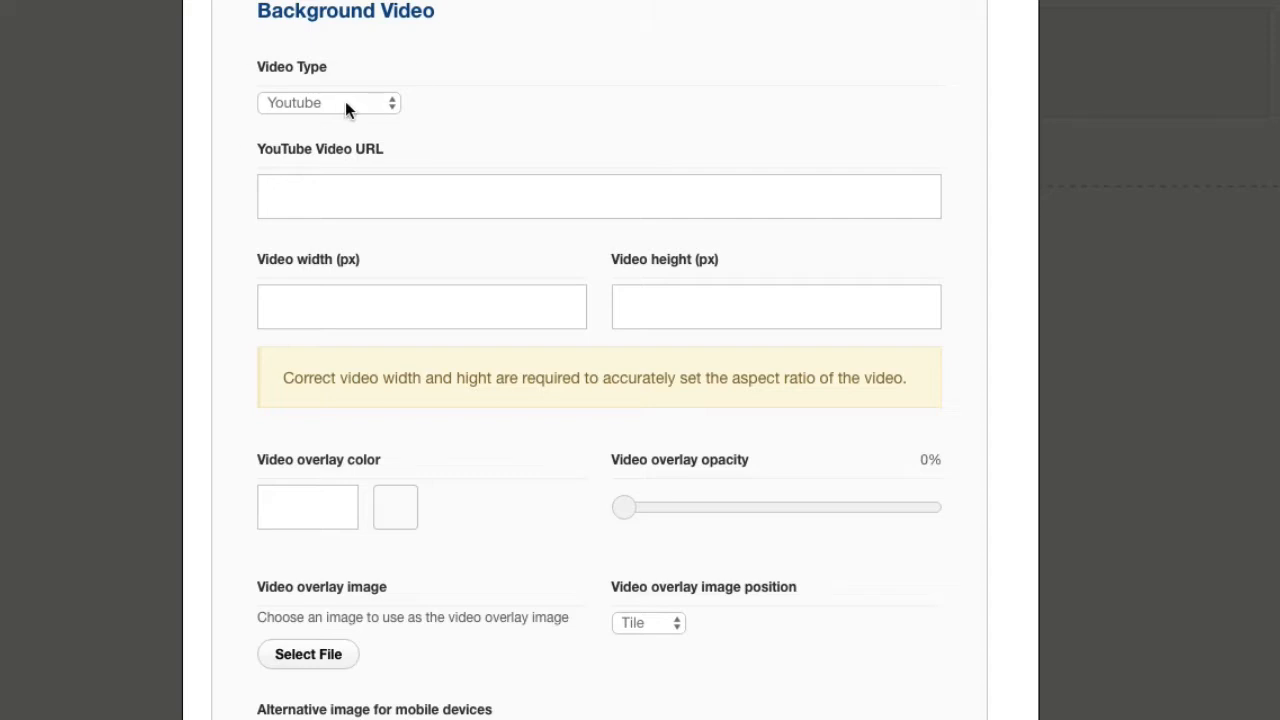
# Switch the background video type to URL to view its file fields, and set it back to Youtube.
pyautogui.click(345, 101)
pyautogui.click(315, 128)
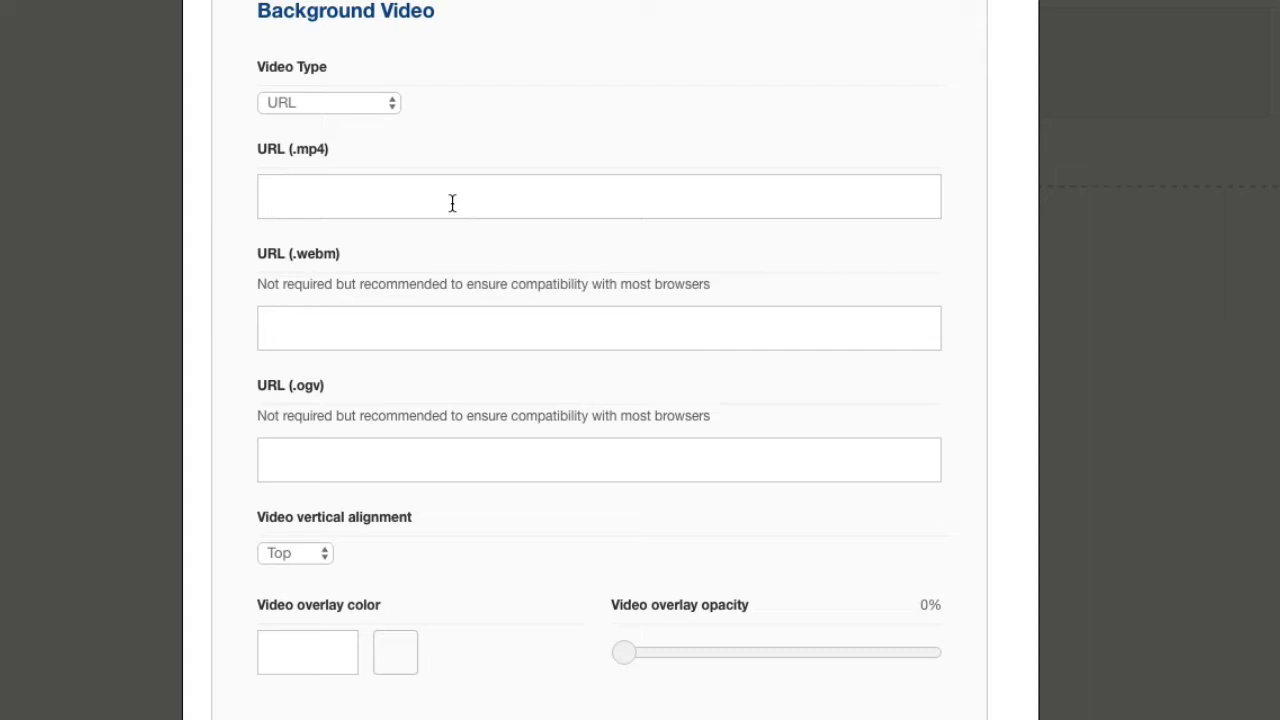
pyautogui.click(402, 203)
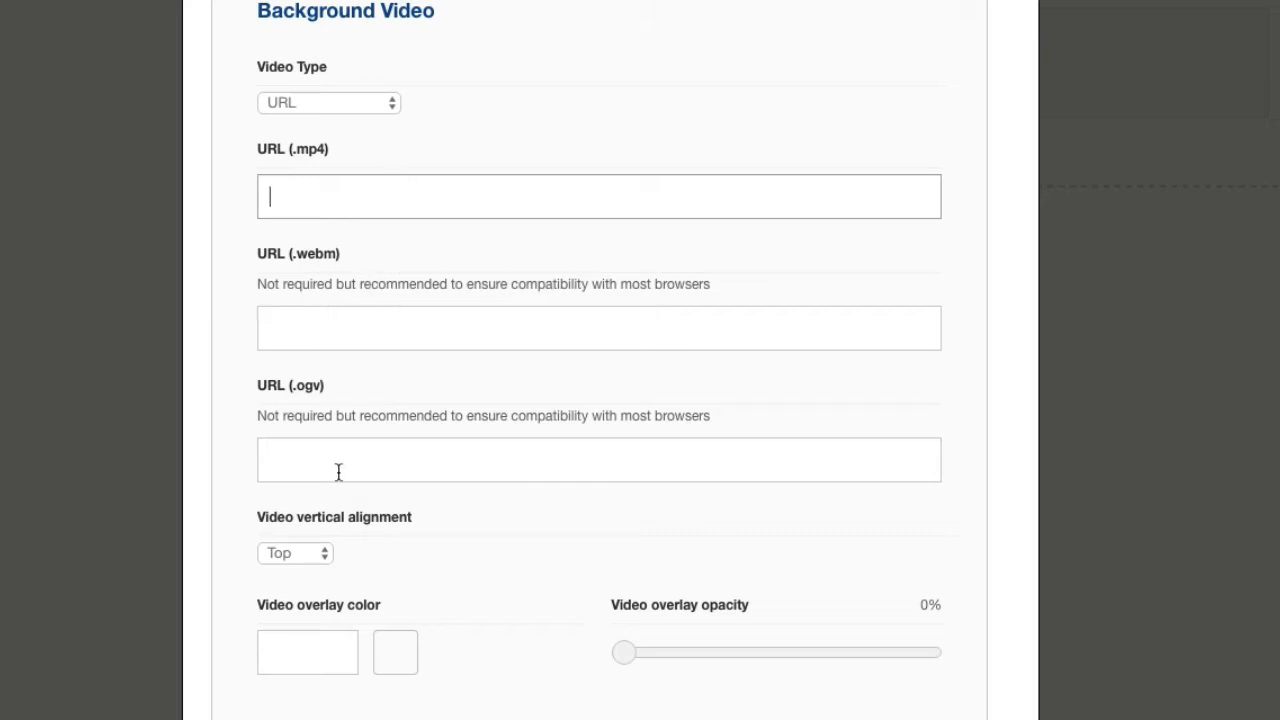
pyautogui.click(360, 105)
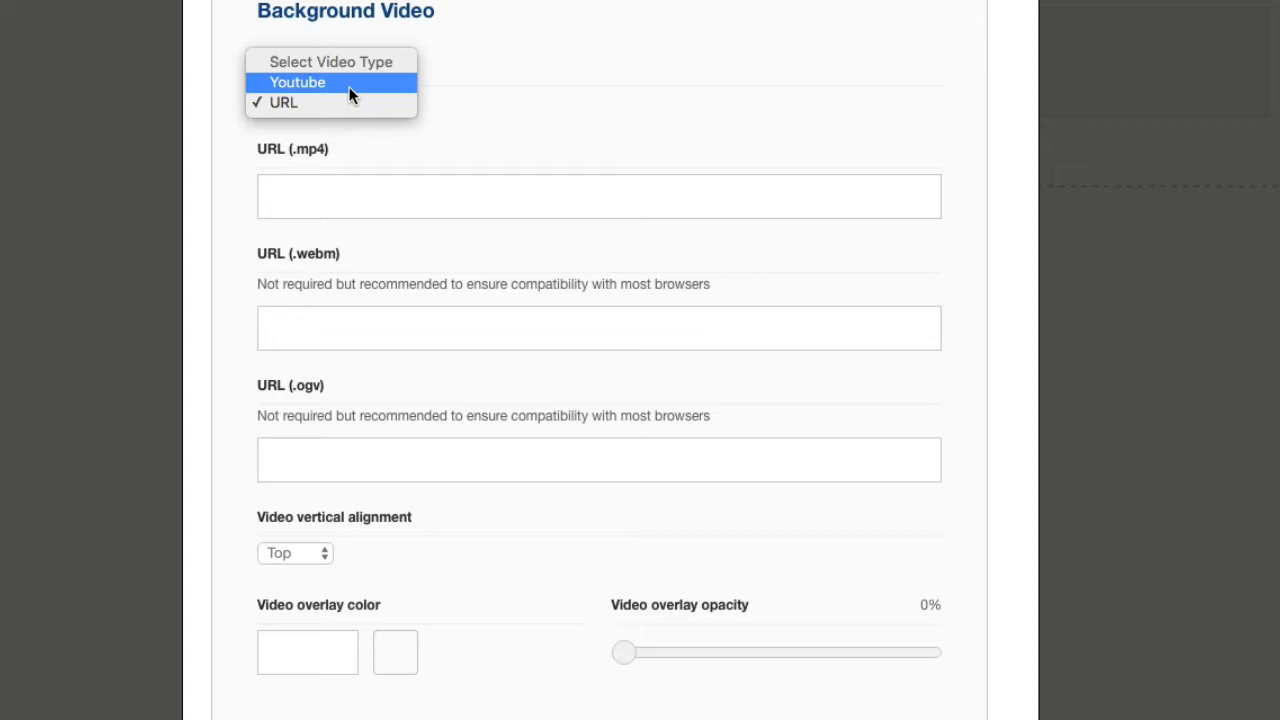
pyautogui.click(350, 84)
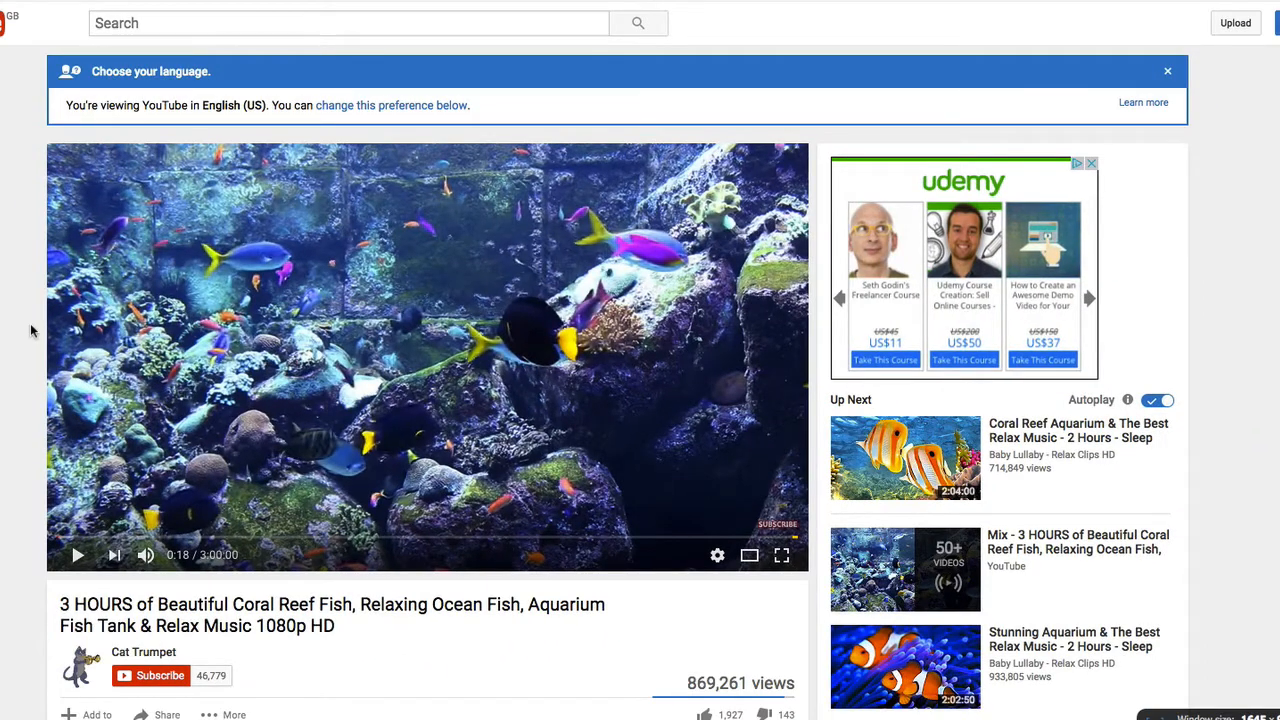
# Copy the coral reef fish video's share link on YouTube and paste it as the row's YouTube Video URL.
pyautogui.scroll(-2, 31, 330)
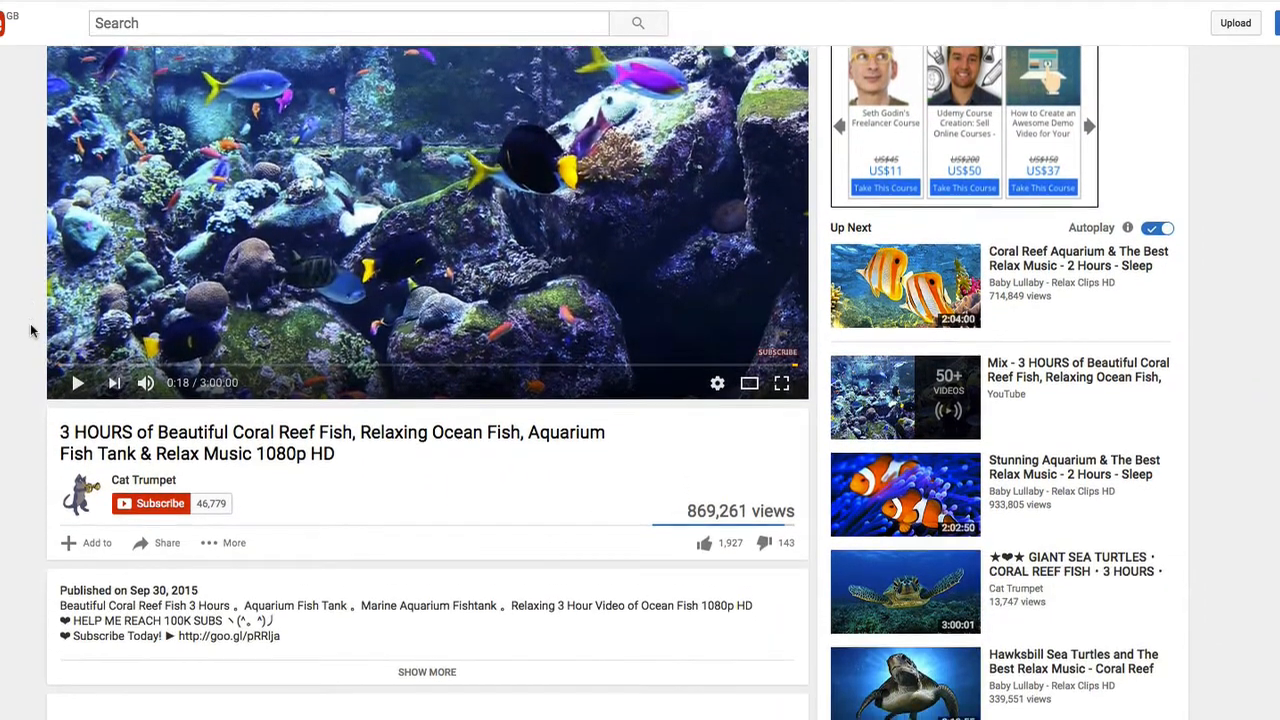
pyautogui.scroll(-2, 31, 330)
pyautogui.click(148, 378)
pyautogui.hotkey('ctrl', 'c')
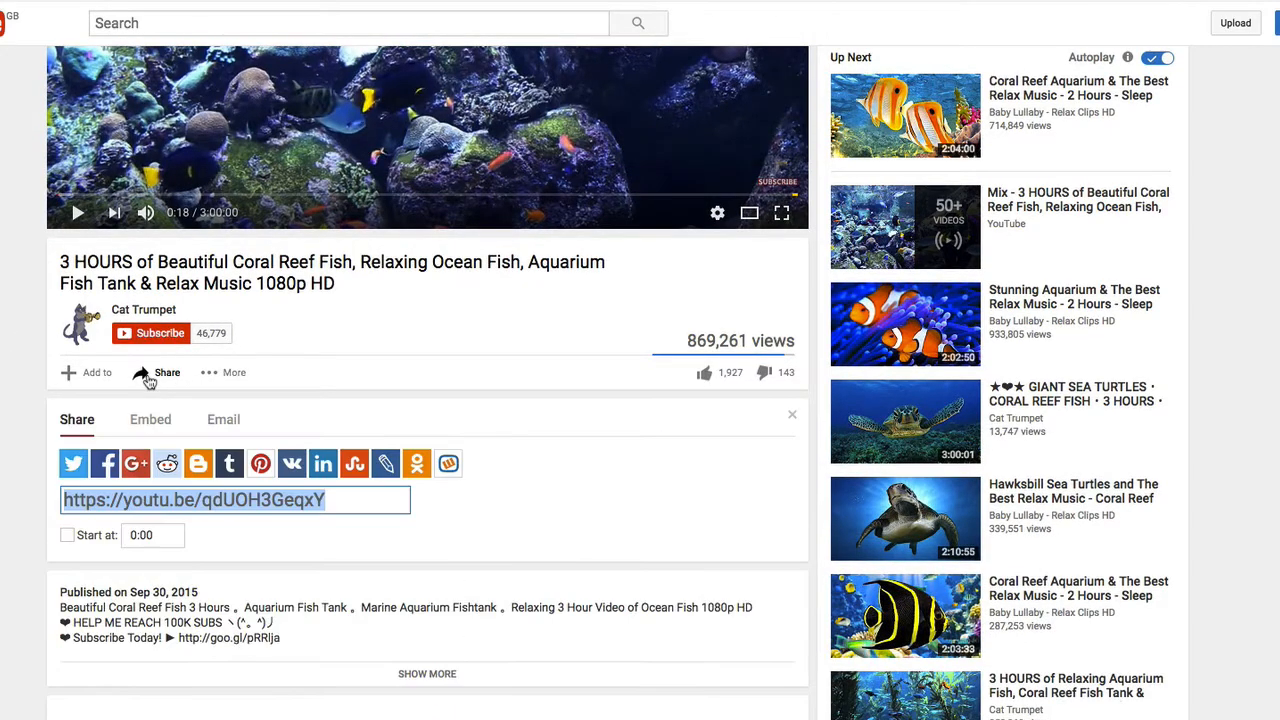
pyautogui.click(243, 503)
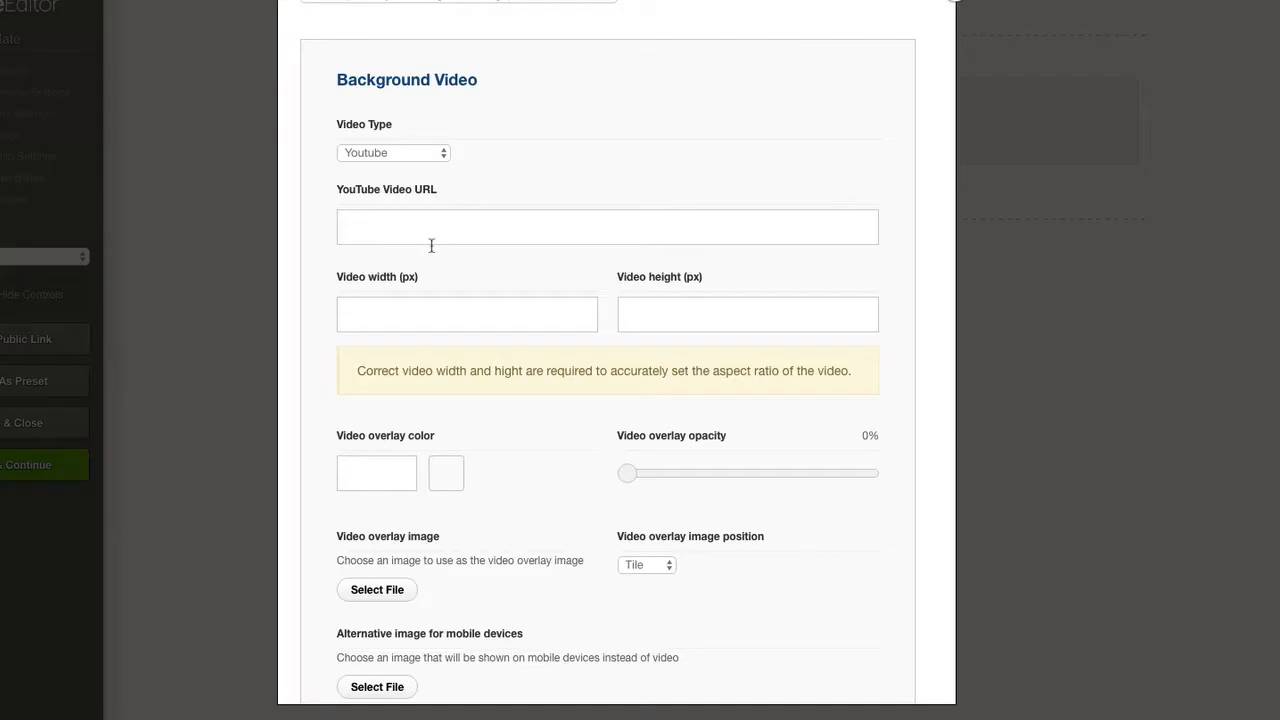
pyautogui.click(434, 230)
pyautogui.hotkey('ctrl', 'v')
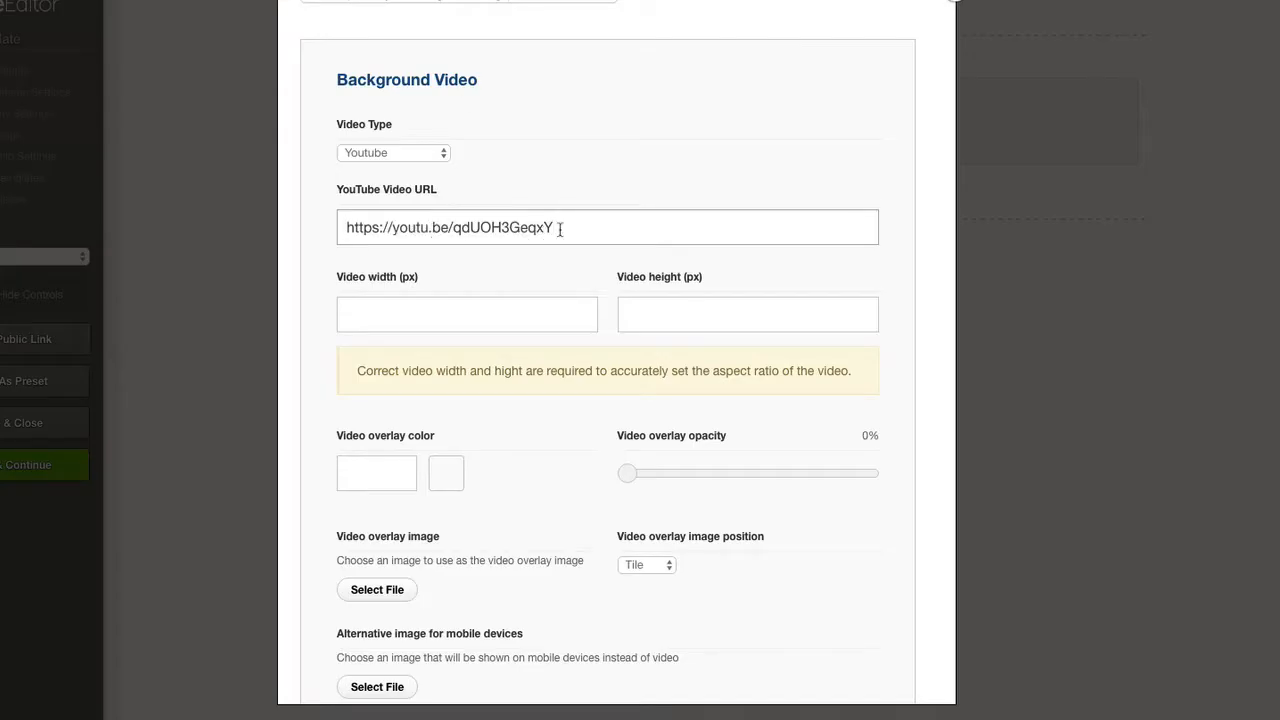
# Return to the coral reef fish video on YouTube and display its embed code.
pyautogui.scroll(-1, 592, 264)
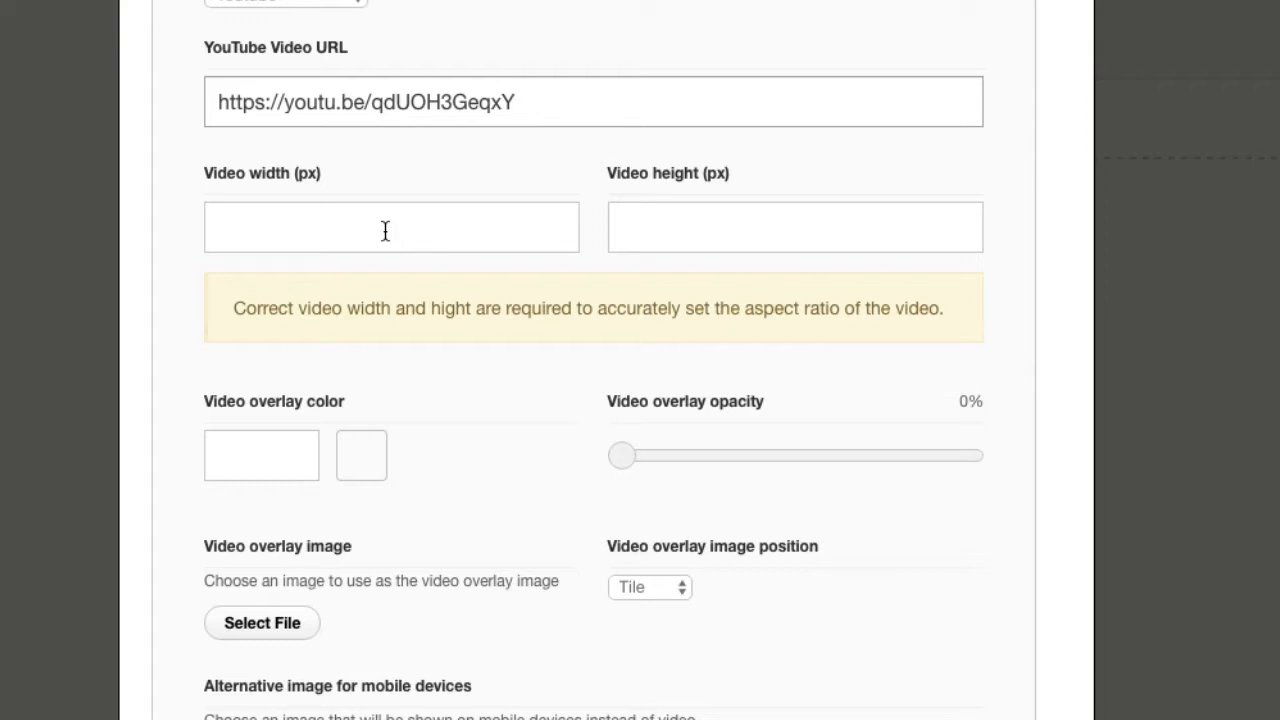
pyautogui.click(385, 231)
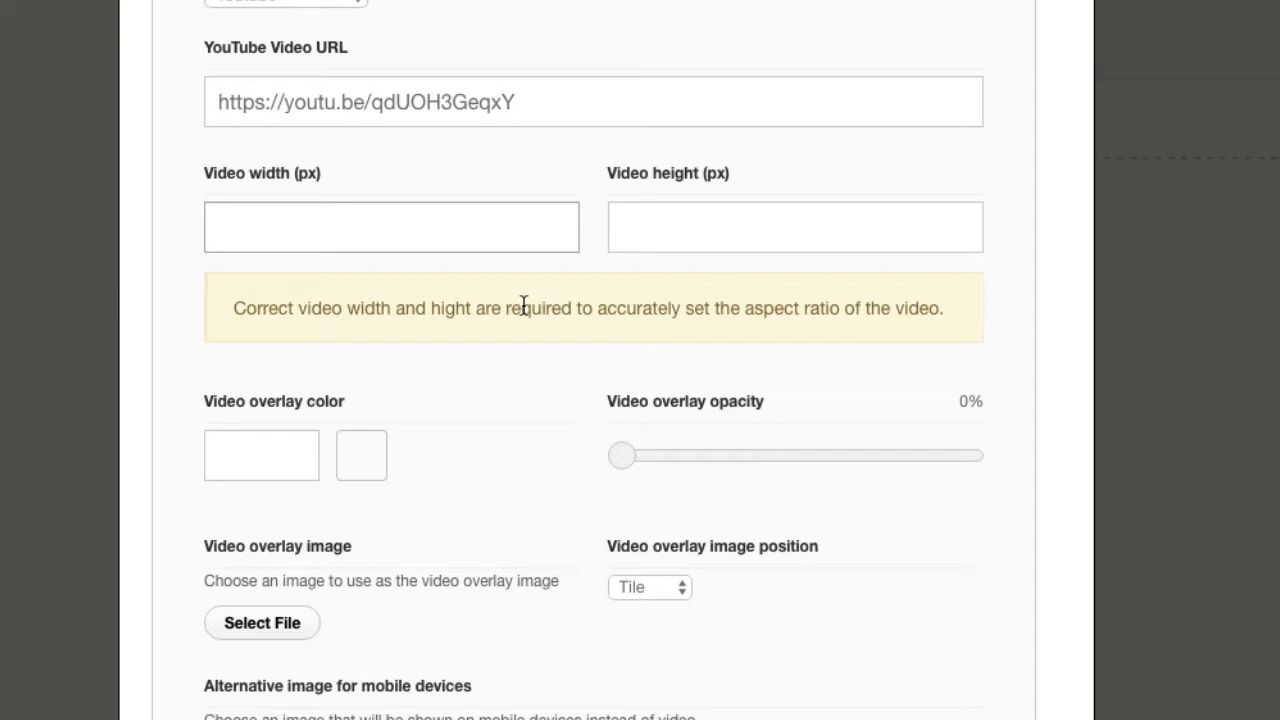
pyautogui.press('super+Tab')
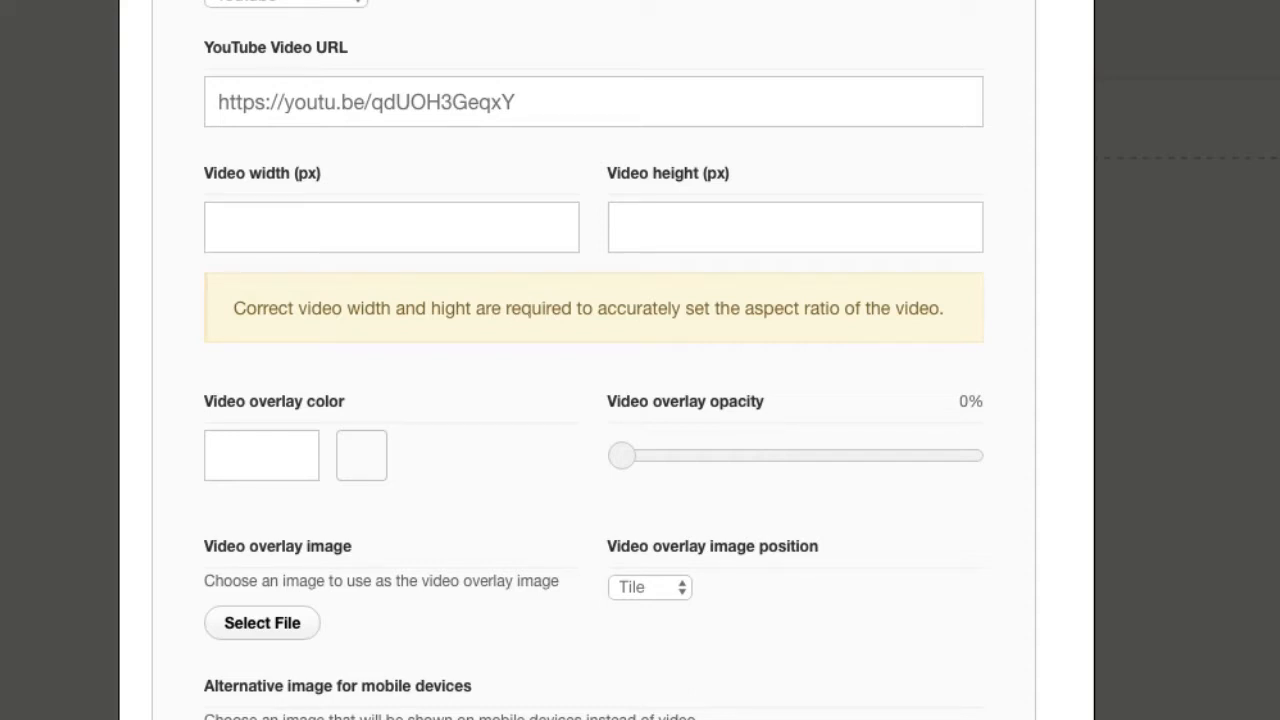
pyautogui.click(278, 228)
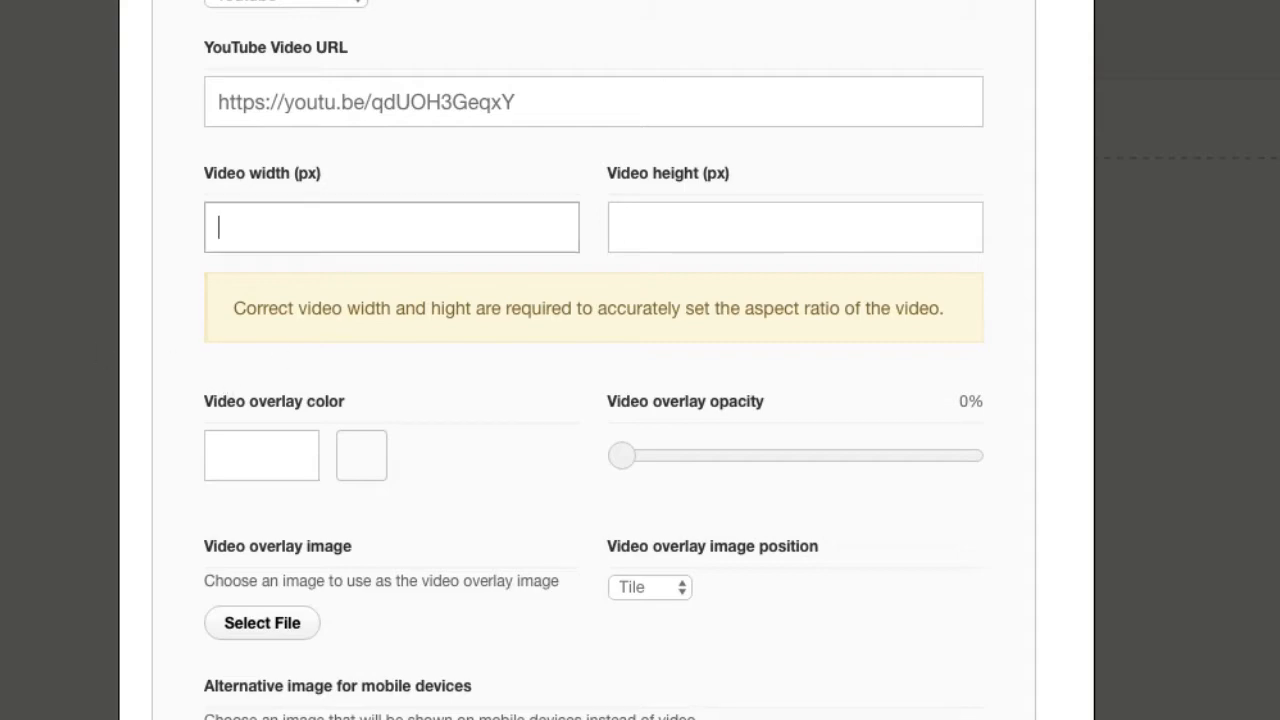
pyautogui.hotkey('ctrl', 'Tab')
pyautogui.scroll(-2, 145, 325)
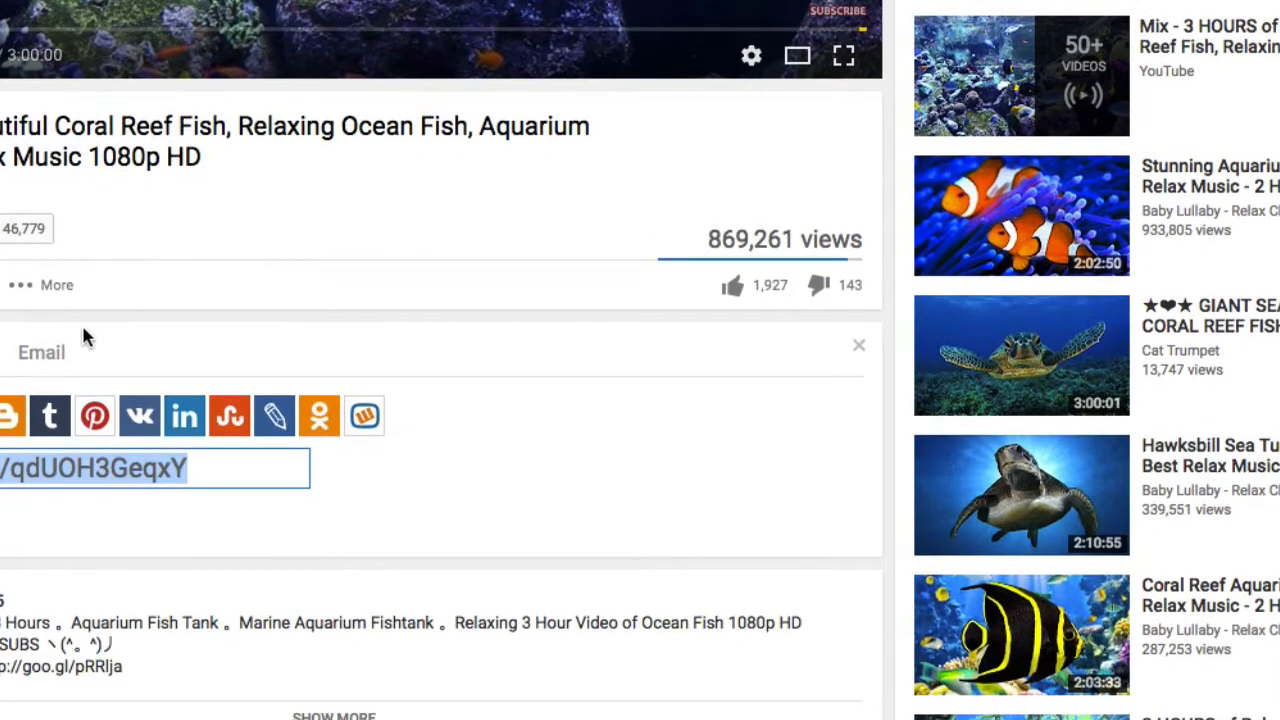
pyautogui.click(172, 298)
pyautogui.scroll(-3, 172, 298)
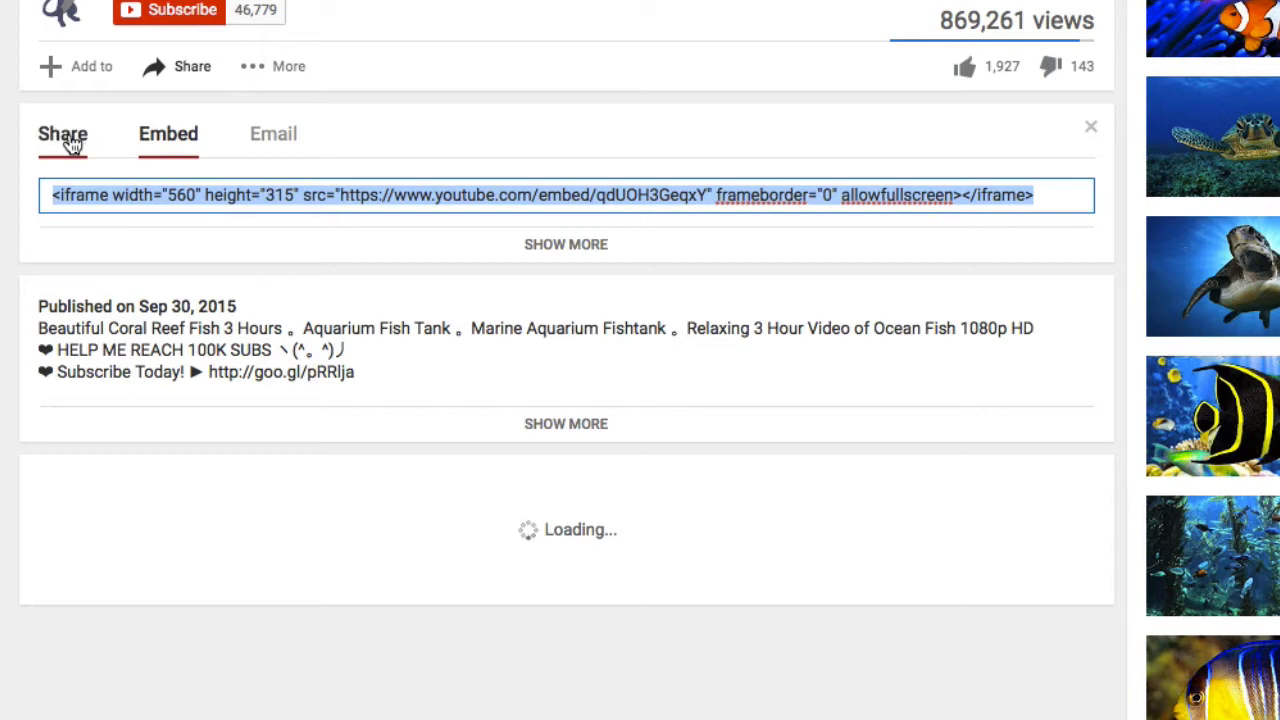
pyautogui.click(71, 137)
pyautogui.click(178, 148)
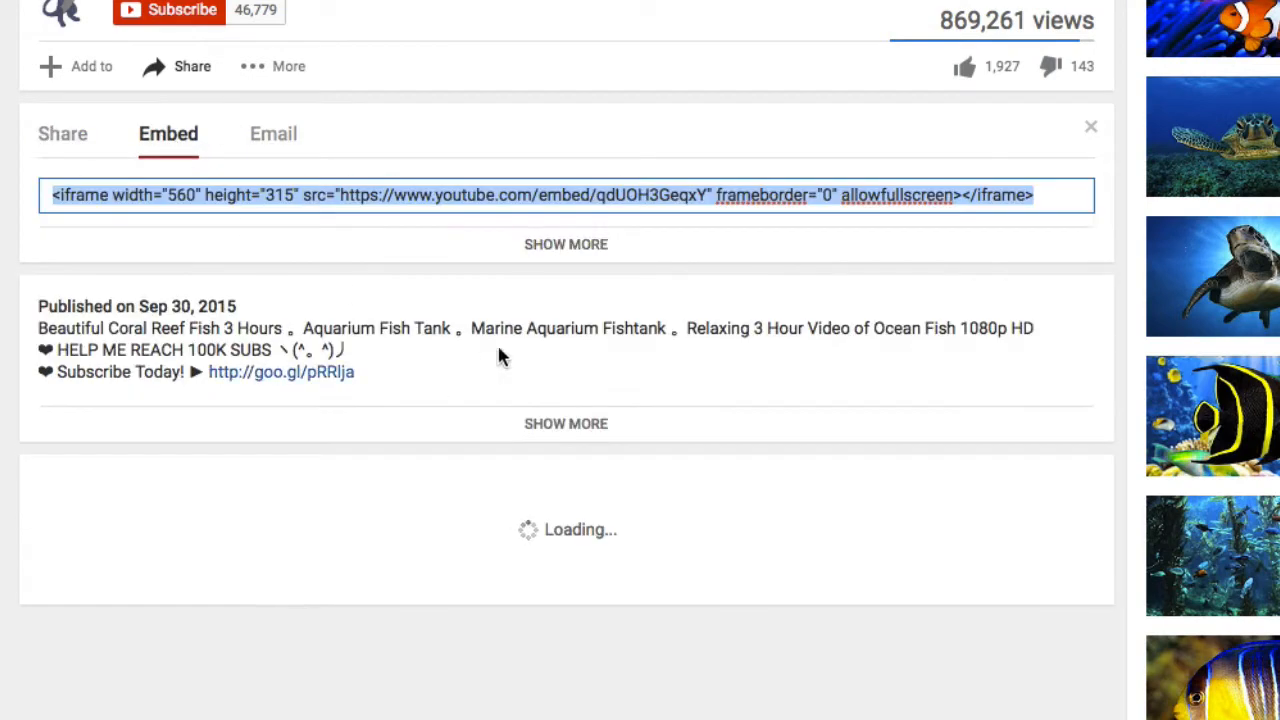
# Expand the video's embed options and select the 853 × 480 video size.
pyautogui.click(566, 249)
pyautogui.scroll(-3, 208, 383)
pyautogui.scroll(-3, 208, 383)
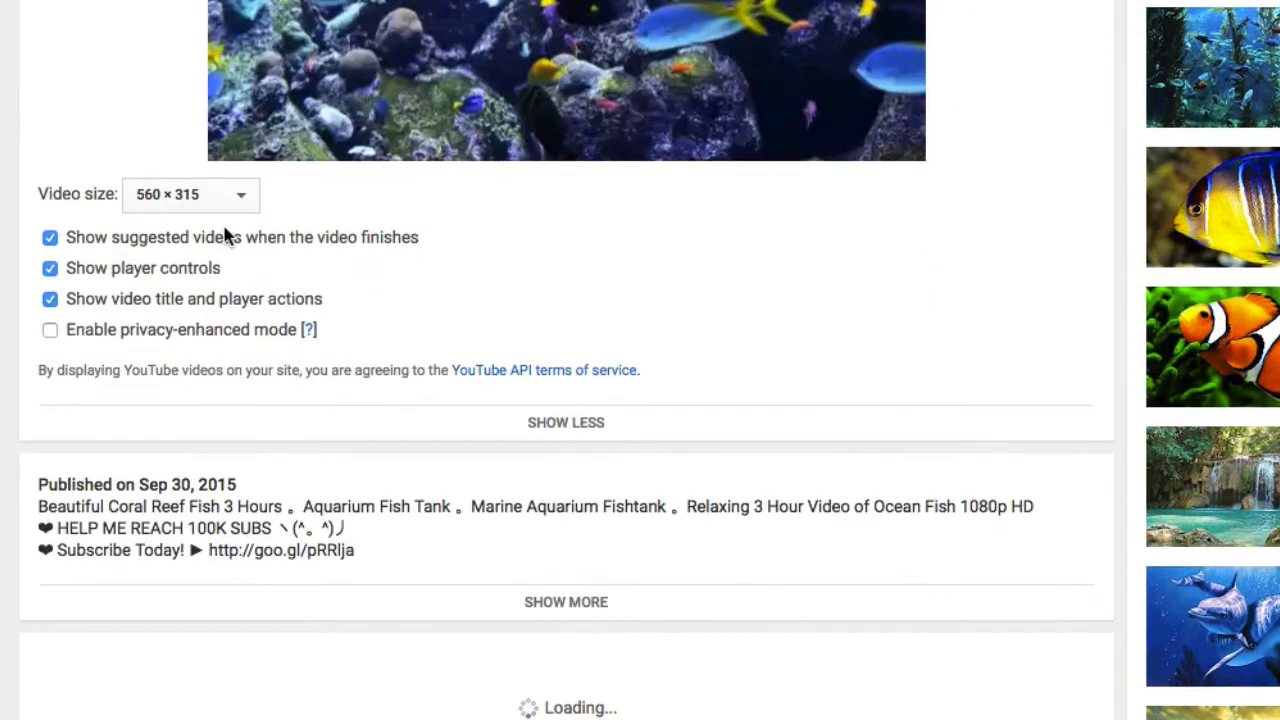
pyautogui.click(237, 200)
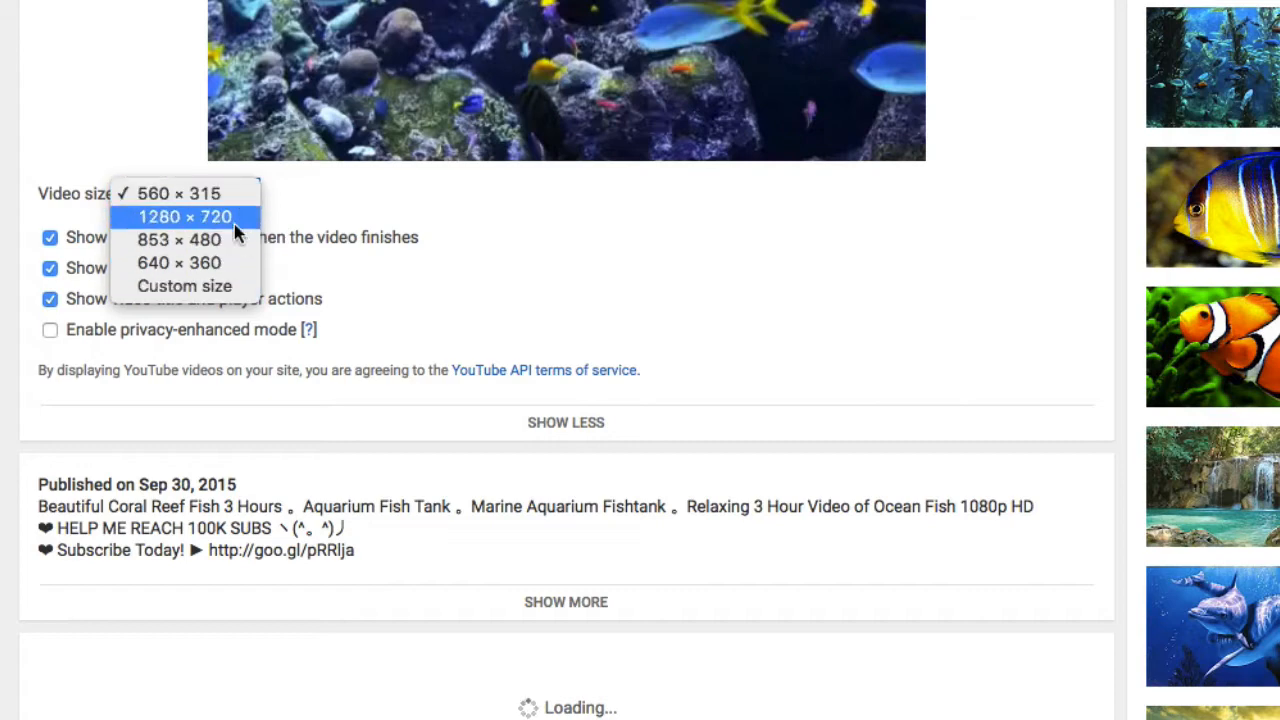
pyautogui.click(190, 252)
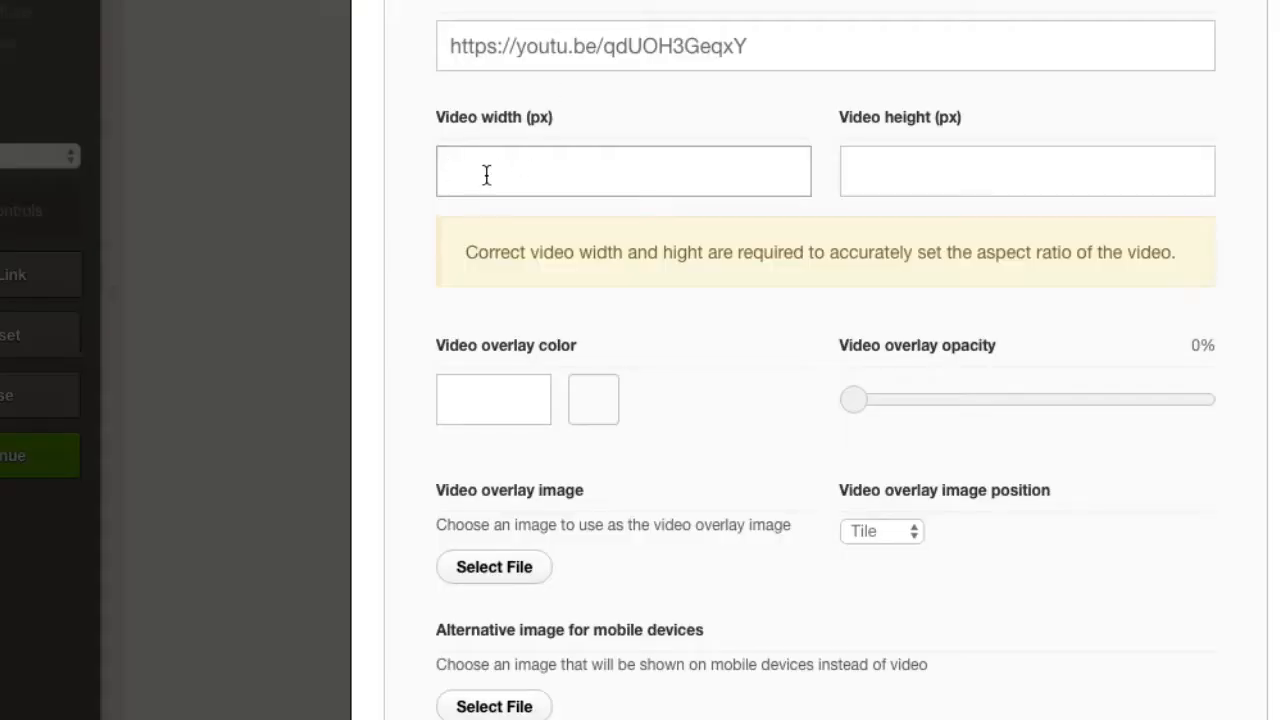
# Set the row's background video width to 853 px and height to 480 px.
pyautogui.write('853')
pyautogui.click(934, 152)
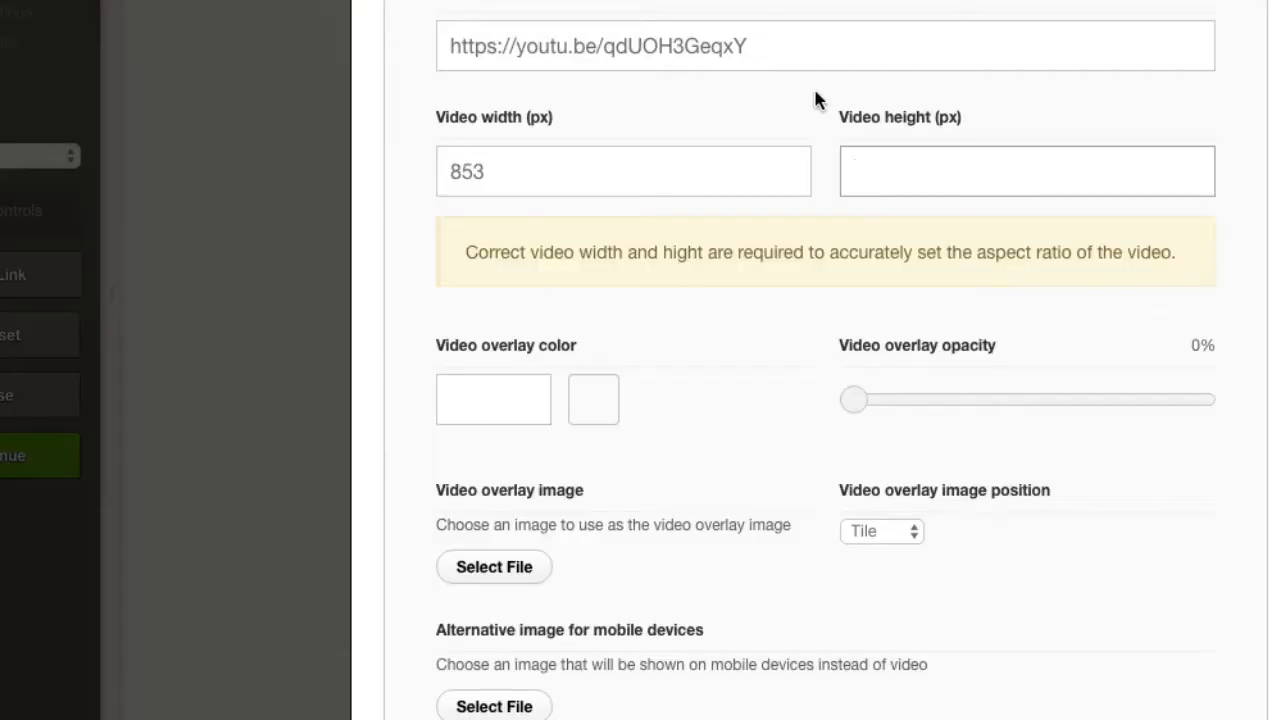
pyautogui.write('480')
pyautogui.scroll(-1, 751, 308)
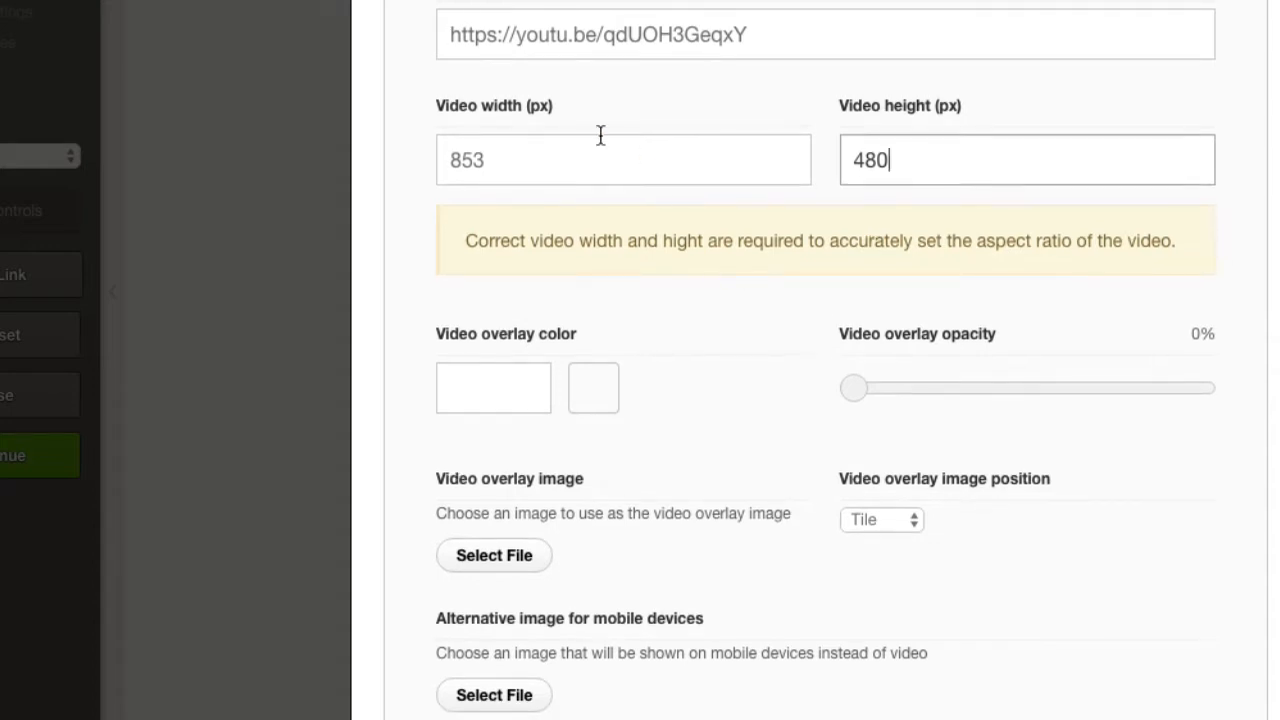
pyautogui.click(715, 290)
# Mute the row's background video, and save and close the page.
pyautogui.scroll(-2, 715, 300)
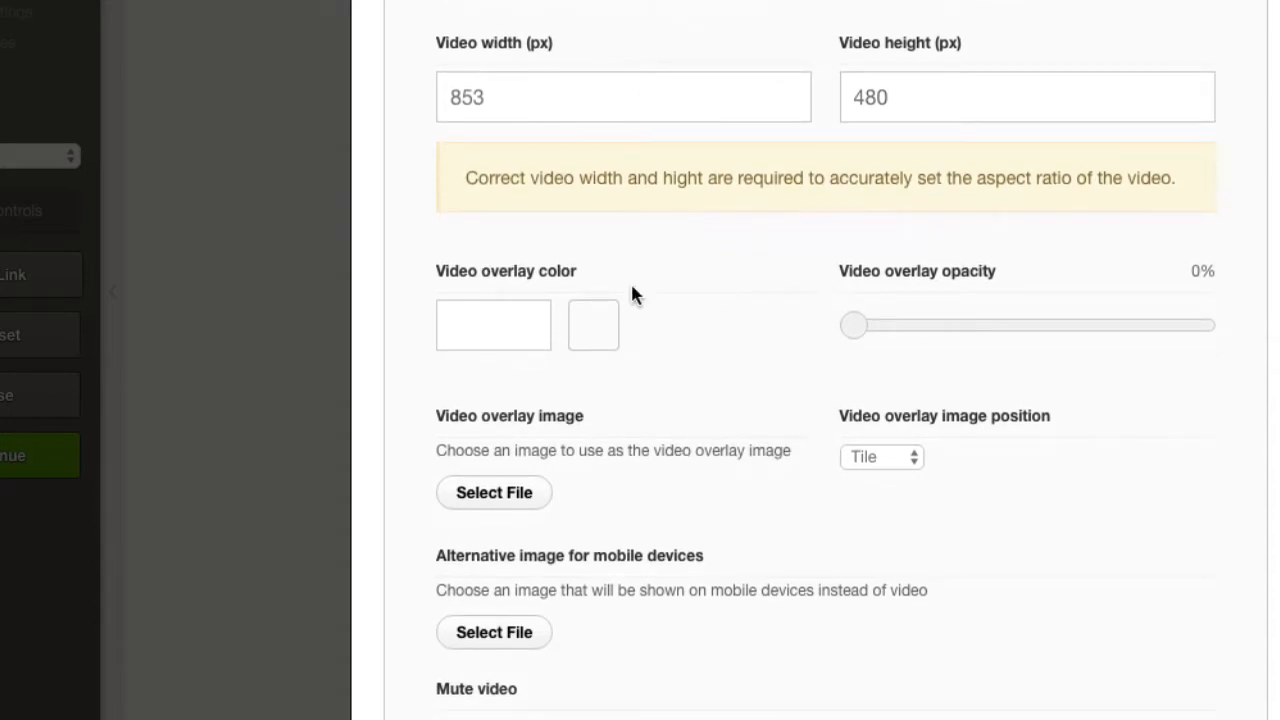
pyautogui.scroll(-2, 632, 295)
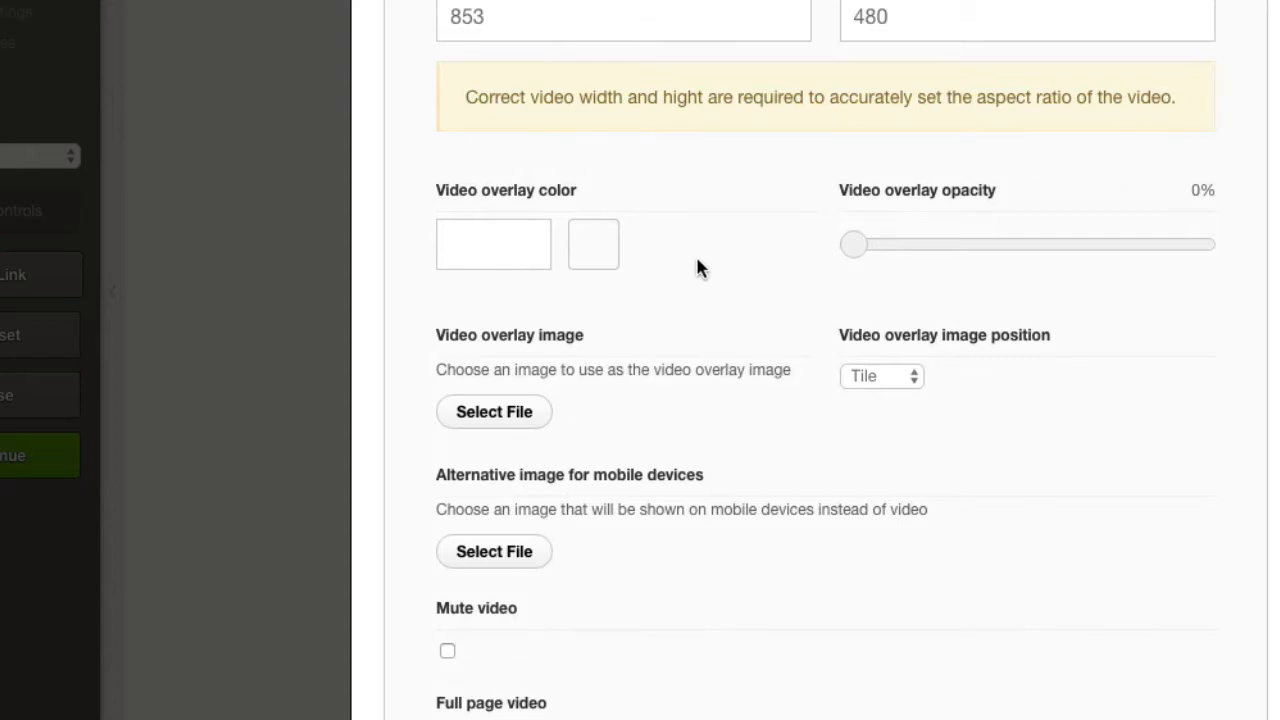
pyautogui.scroll(-2, 706, 163)
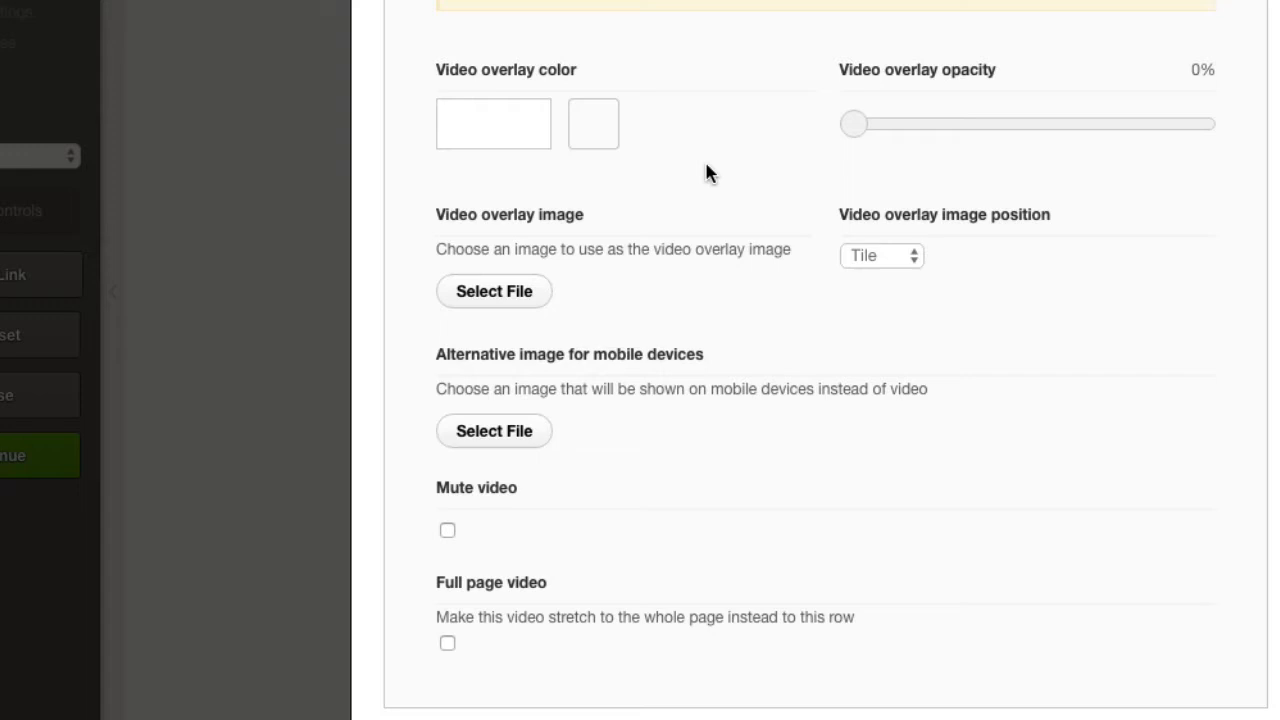
pyautogui.scroll(-1, 706, 172)
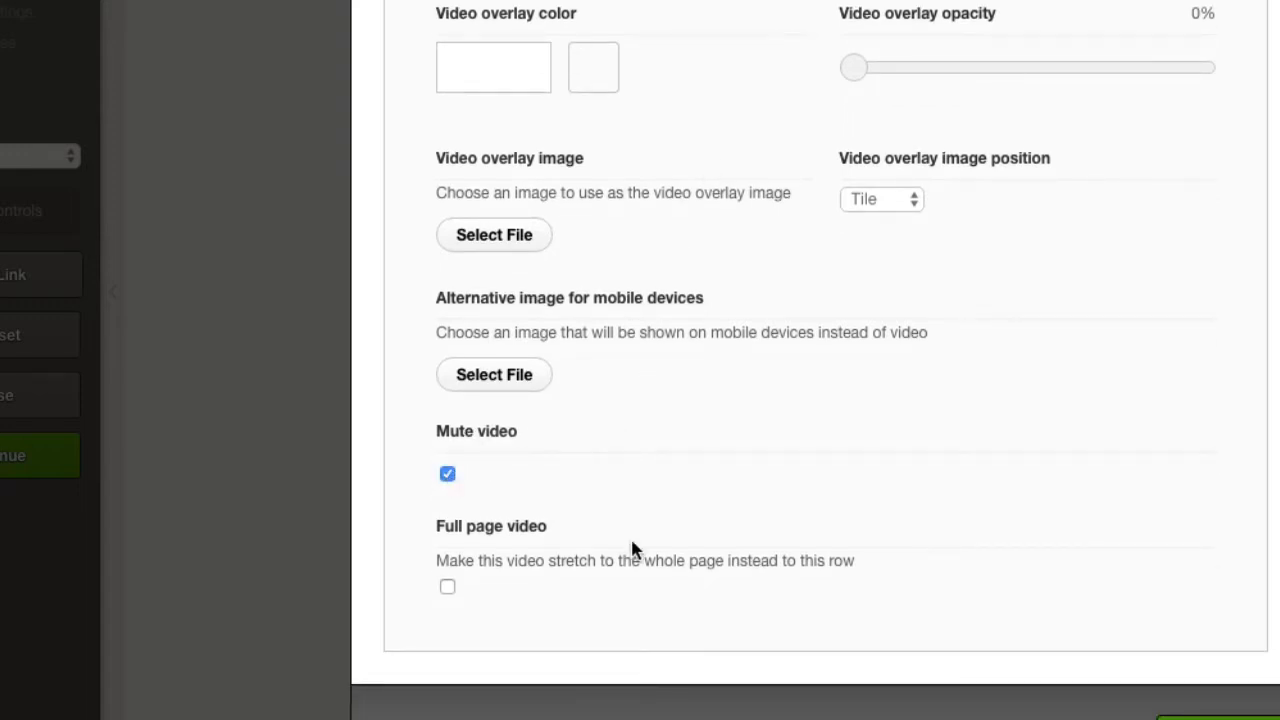
pyautogui.scroll(-1, 630, 540)
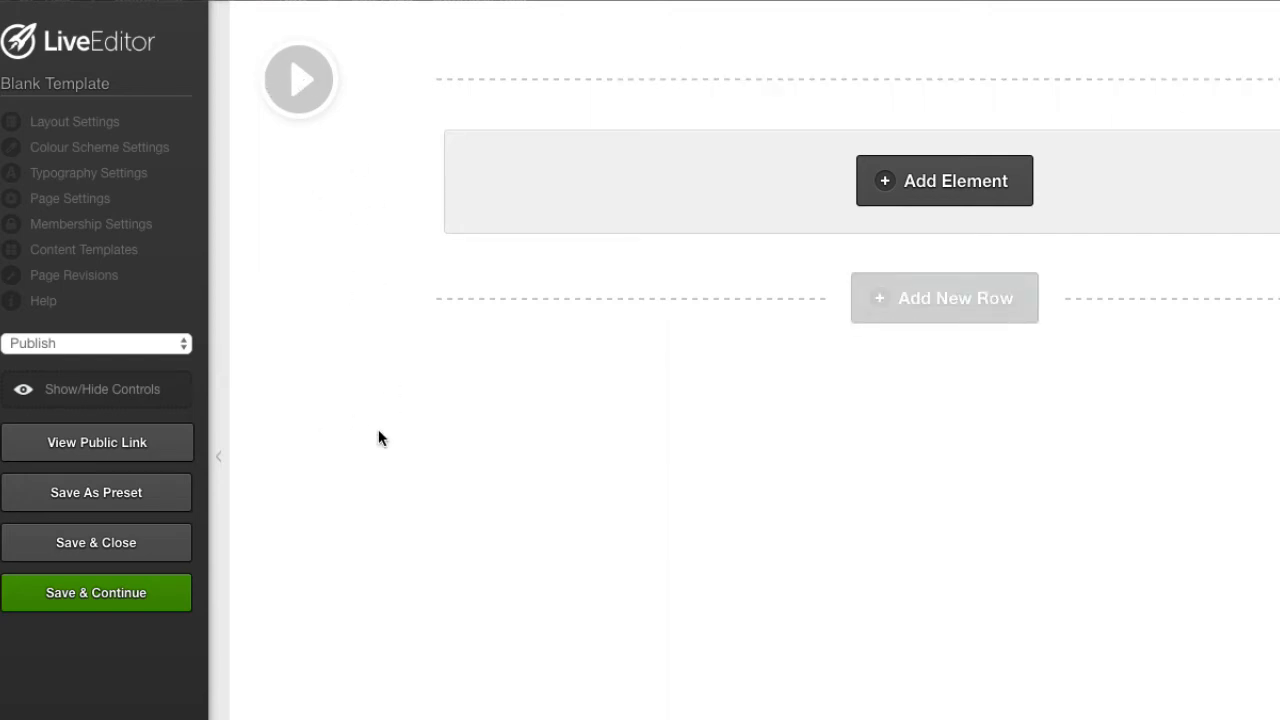
pyautogui.click(156, 543)
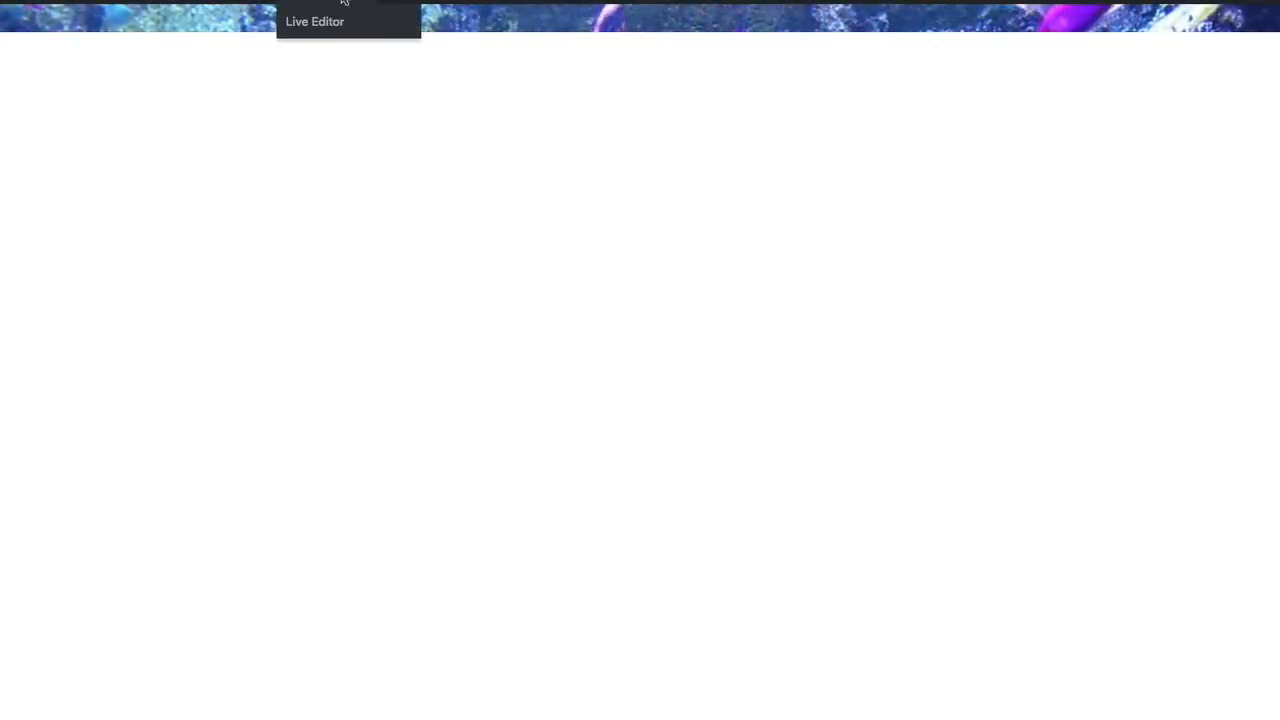
# Reopen the page in Live Editor and add a Vertical Spacing element 50 px high to the row.
pyautogui.click(321, 28)
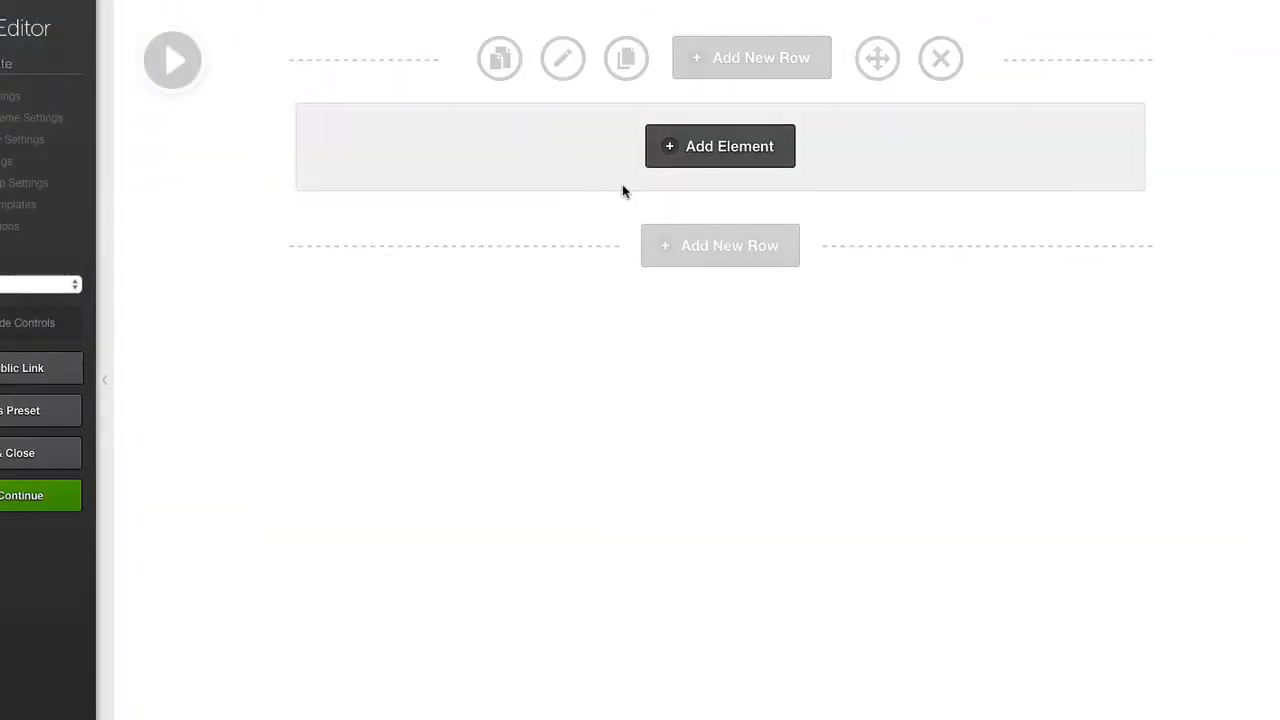
pyautogui.click(700, 162)
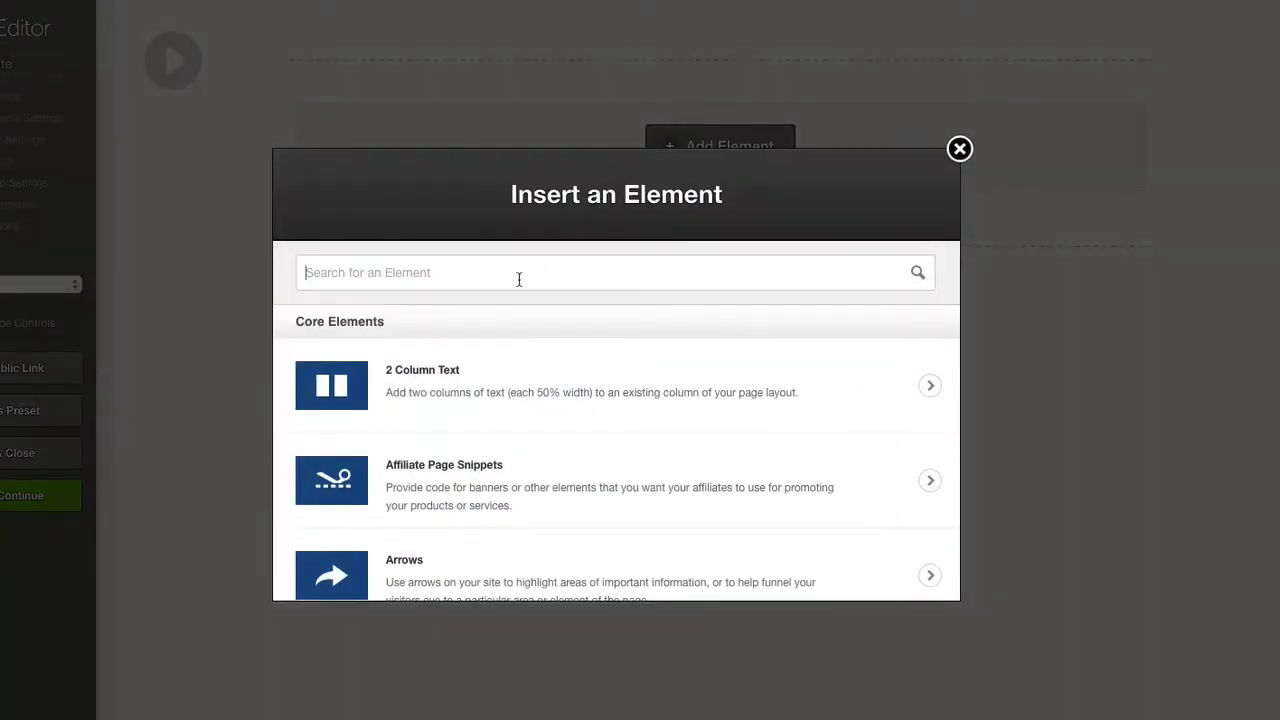
pyautogui.write('spa')
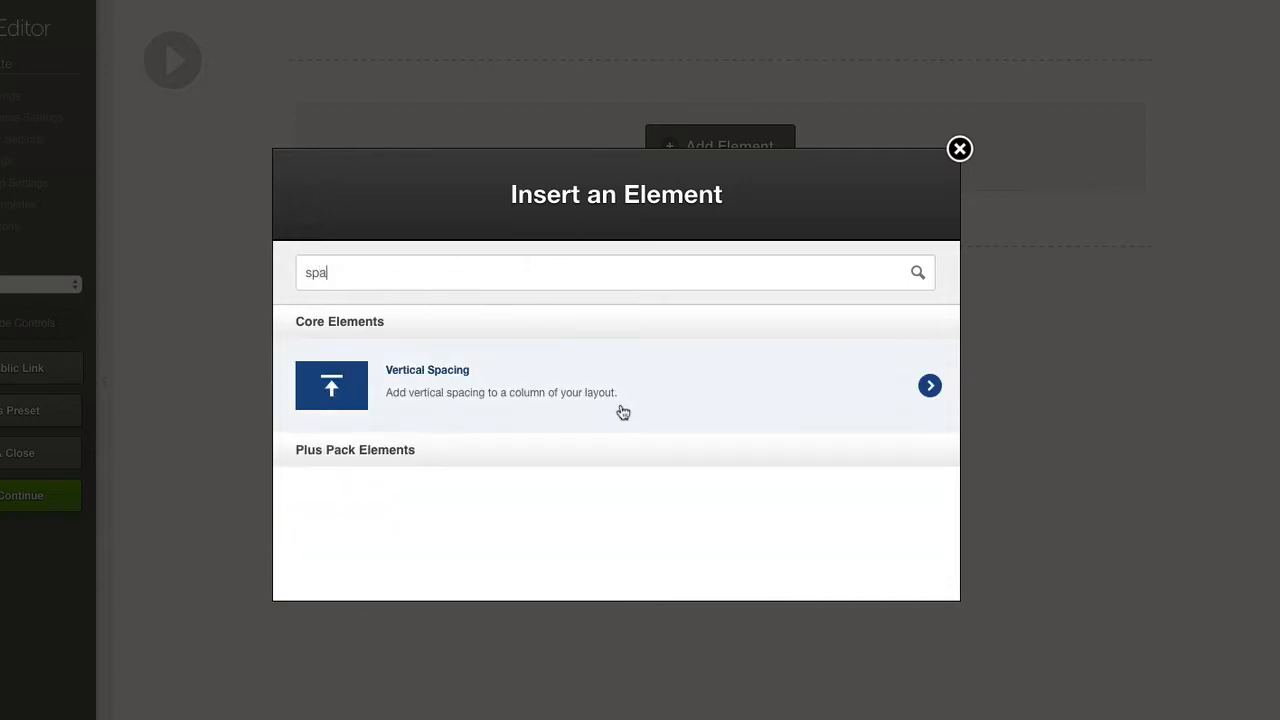
pyautogui.click(620, 411)
pyautogui.click(572, 316)
pyautogui.write('500')
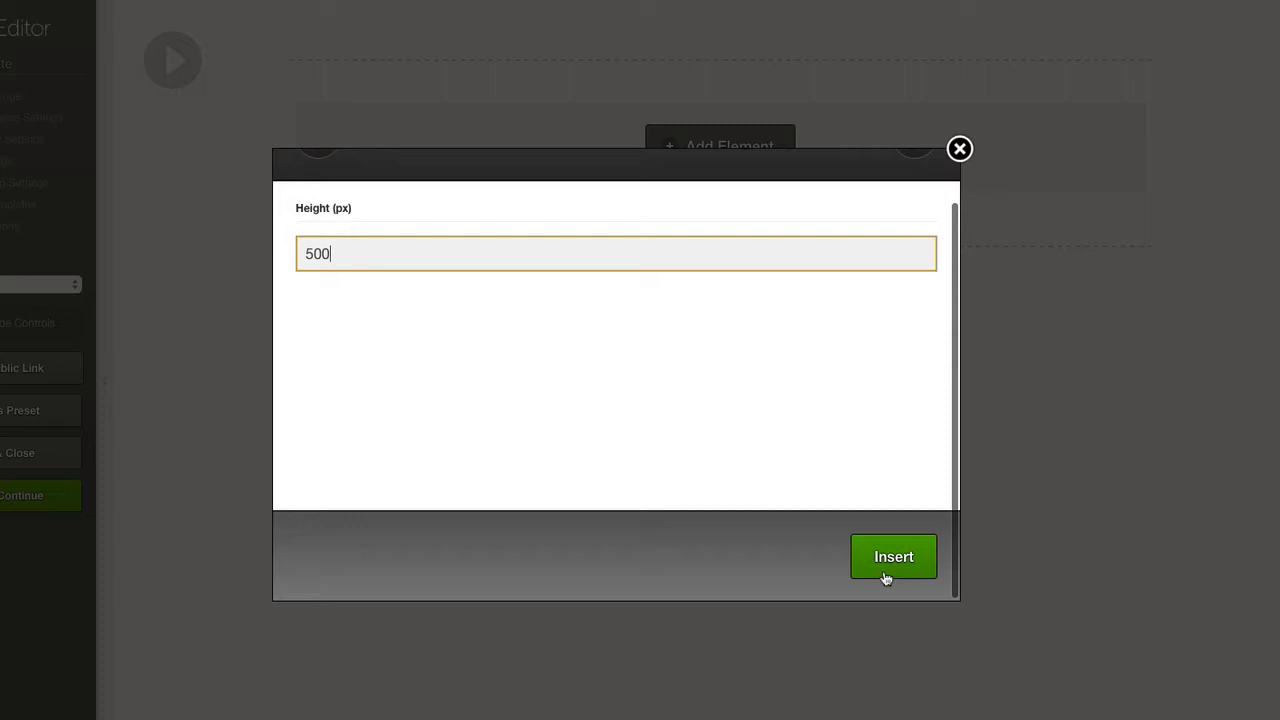
pyautogui.click(886, 570)
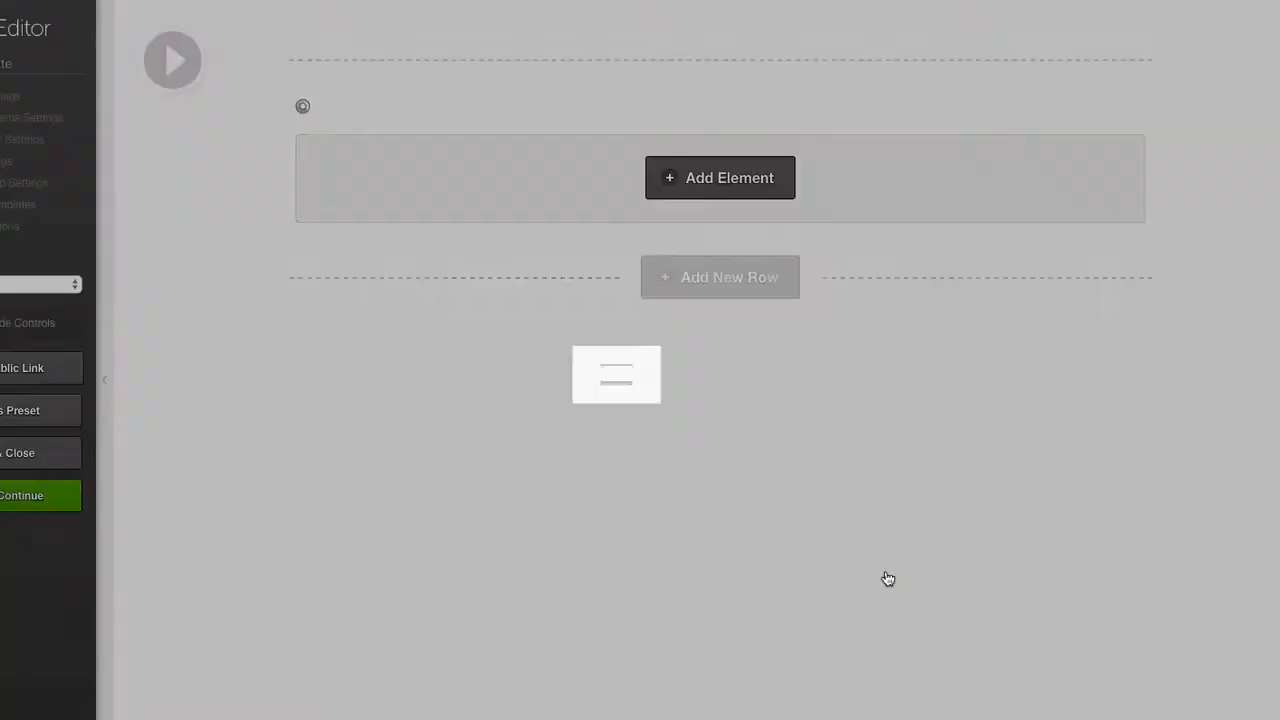
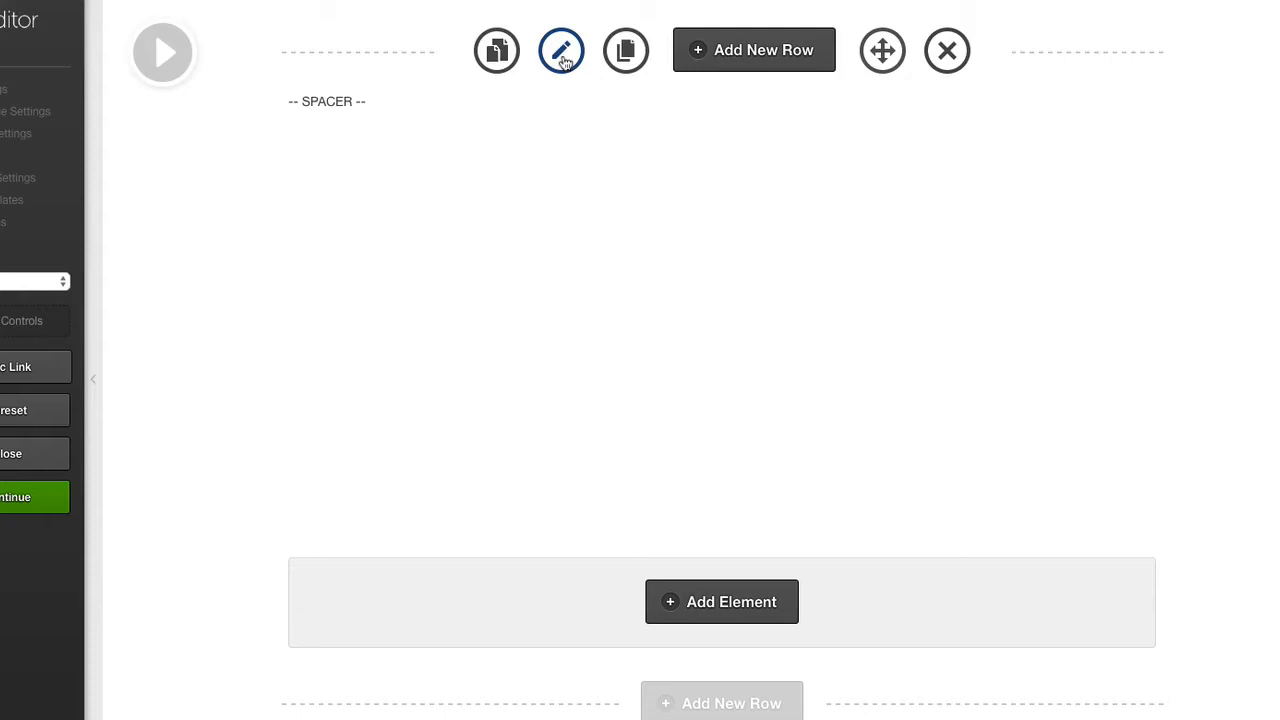
# Open the row's options and remove the overlay image from its background video.
pyautogui.click(561, 52)
pyautogui.scroll(-15, 616, 207)
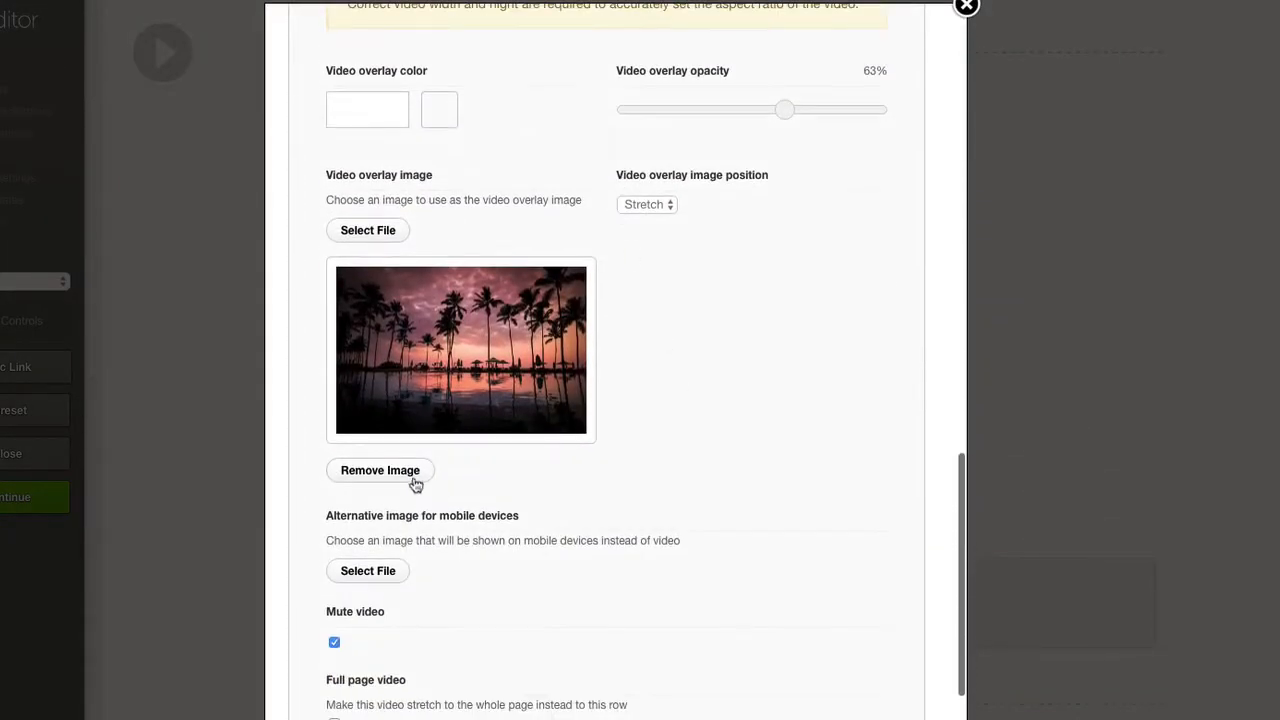
pyautogui.click(380, 470)
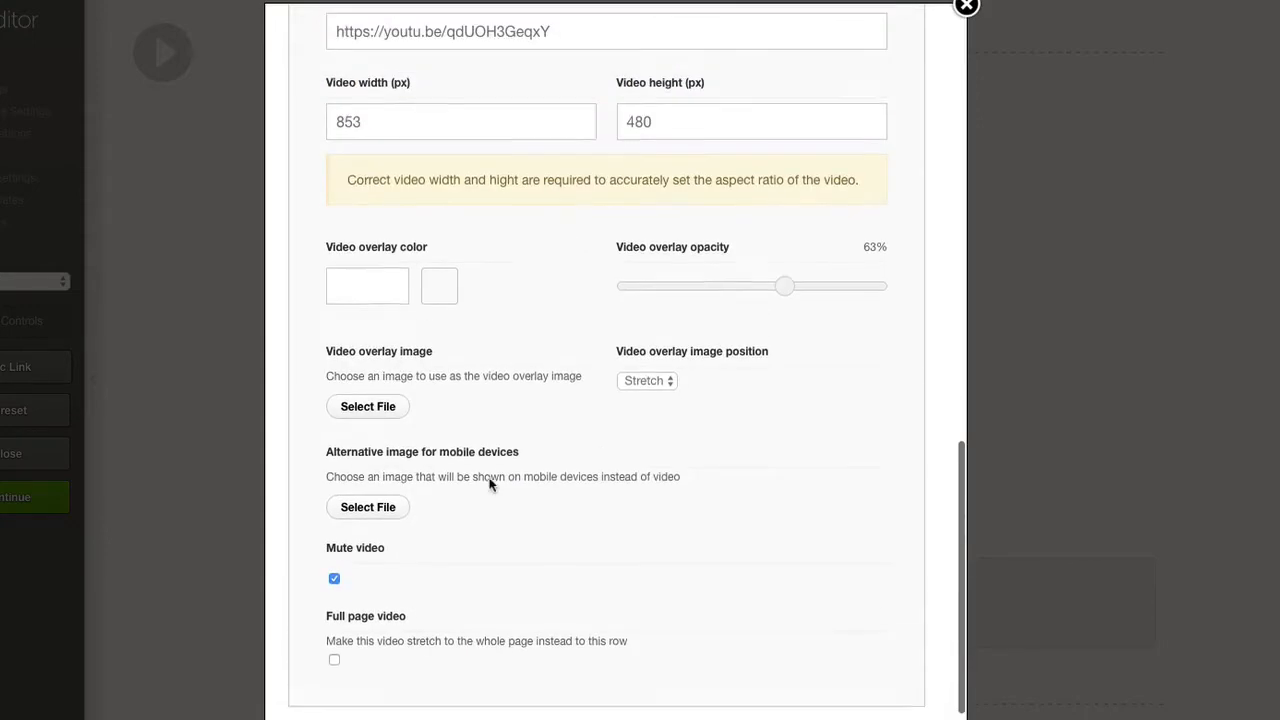
# Set the video overlay color to #ffffff with 61% opacity, and save and close the page.
pyautogui.click(433, 289)
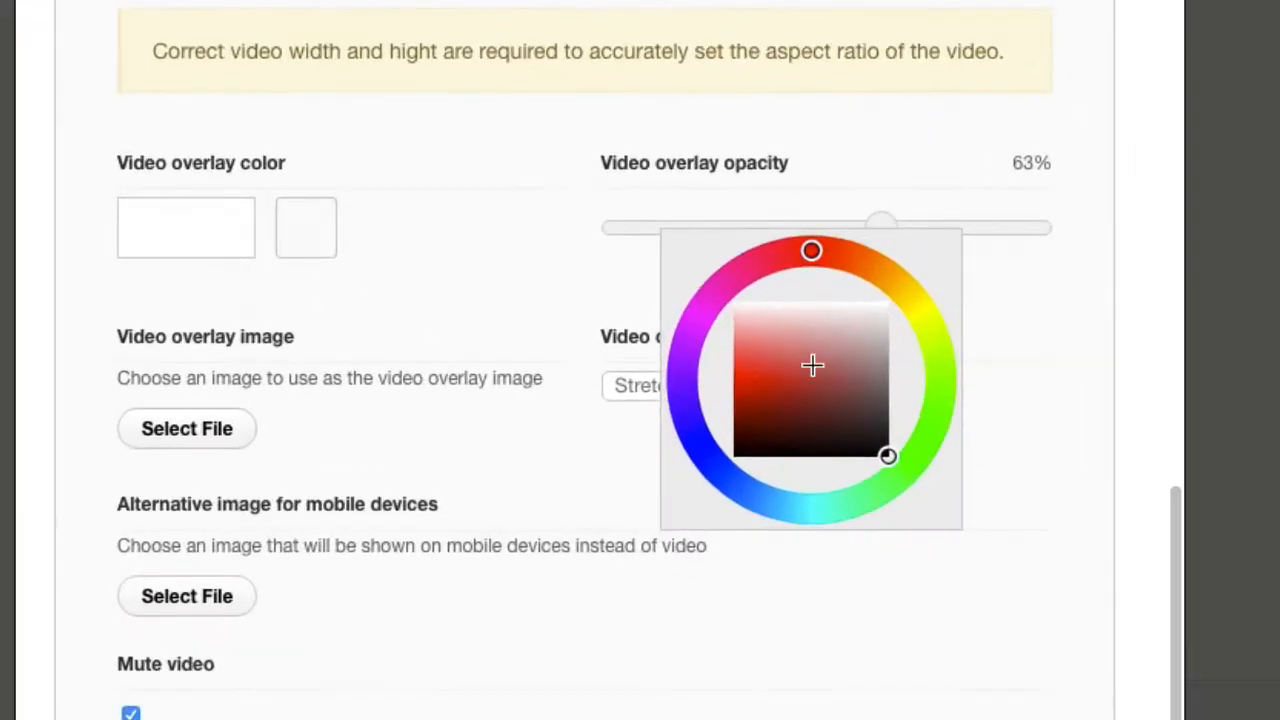
pyautogui.click(1071, 350)
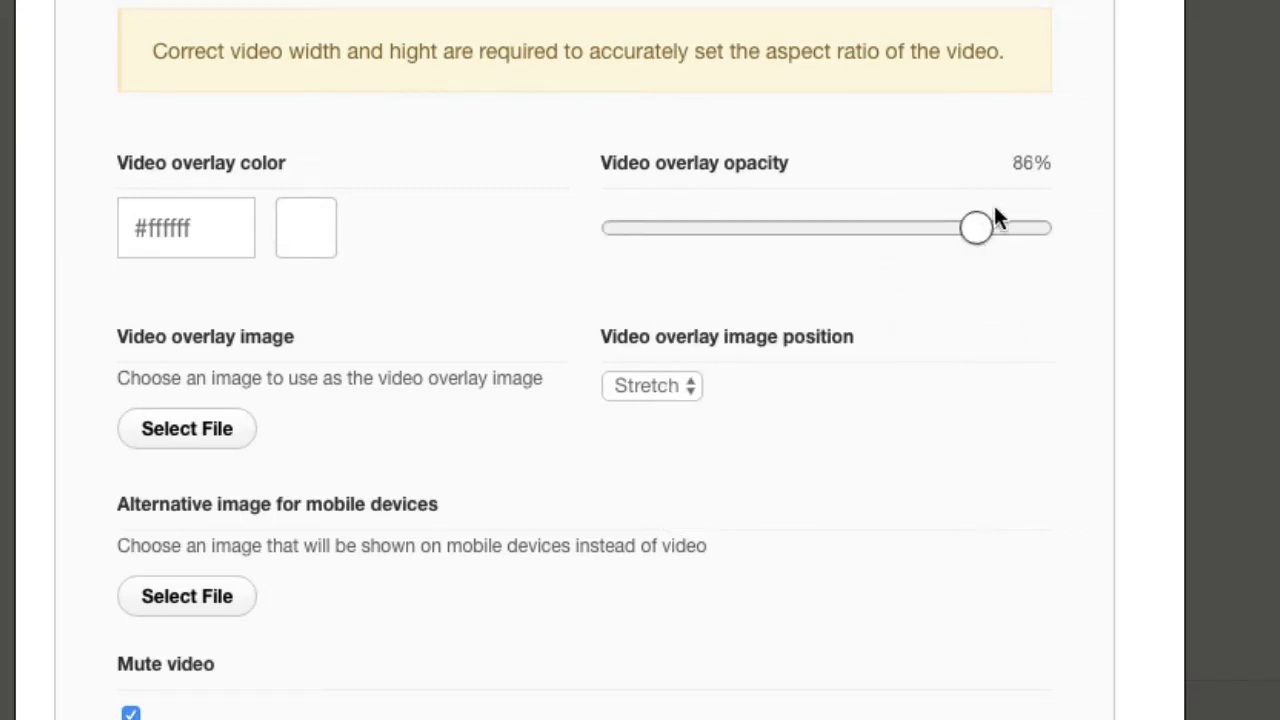
pyautogui.moveTo(1036, 213); pyautogui.dragTo(874, 230)
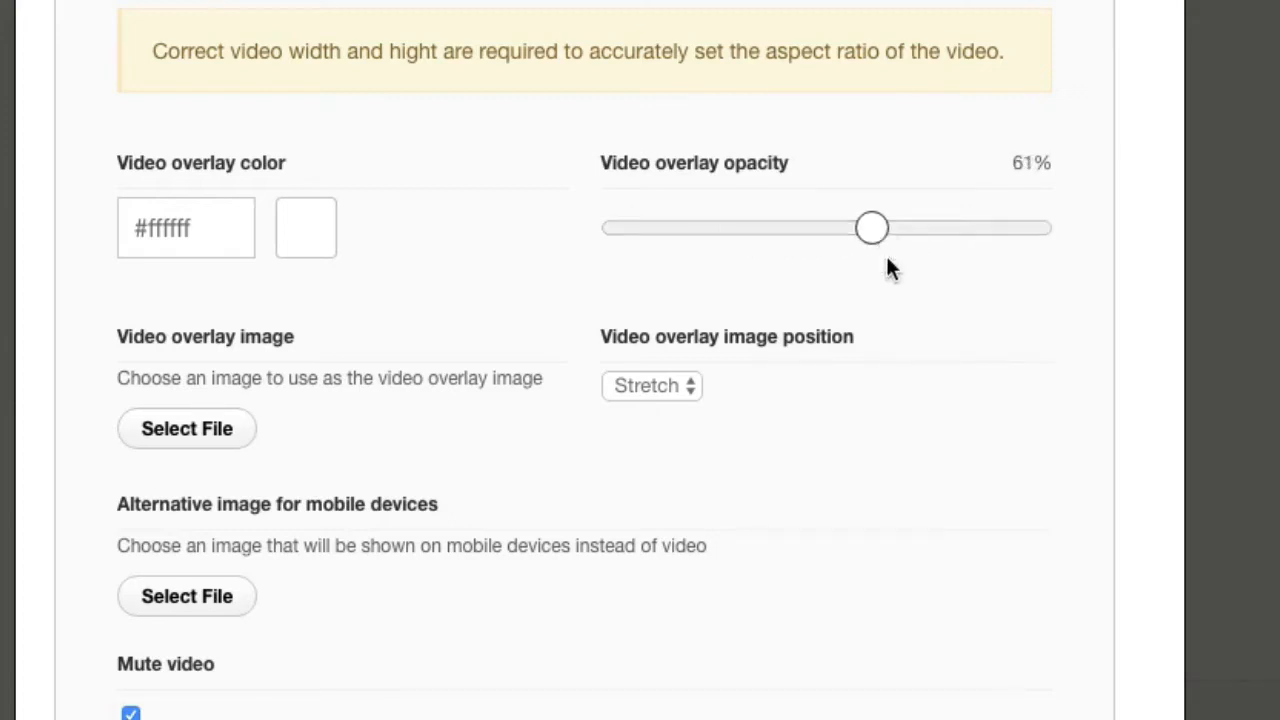
pyautogui.scroll(-2, 927, 370)
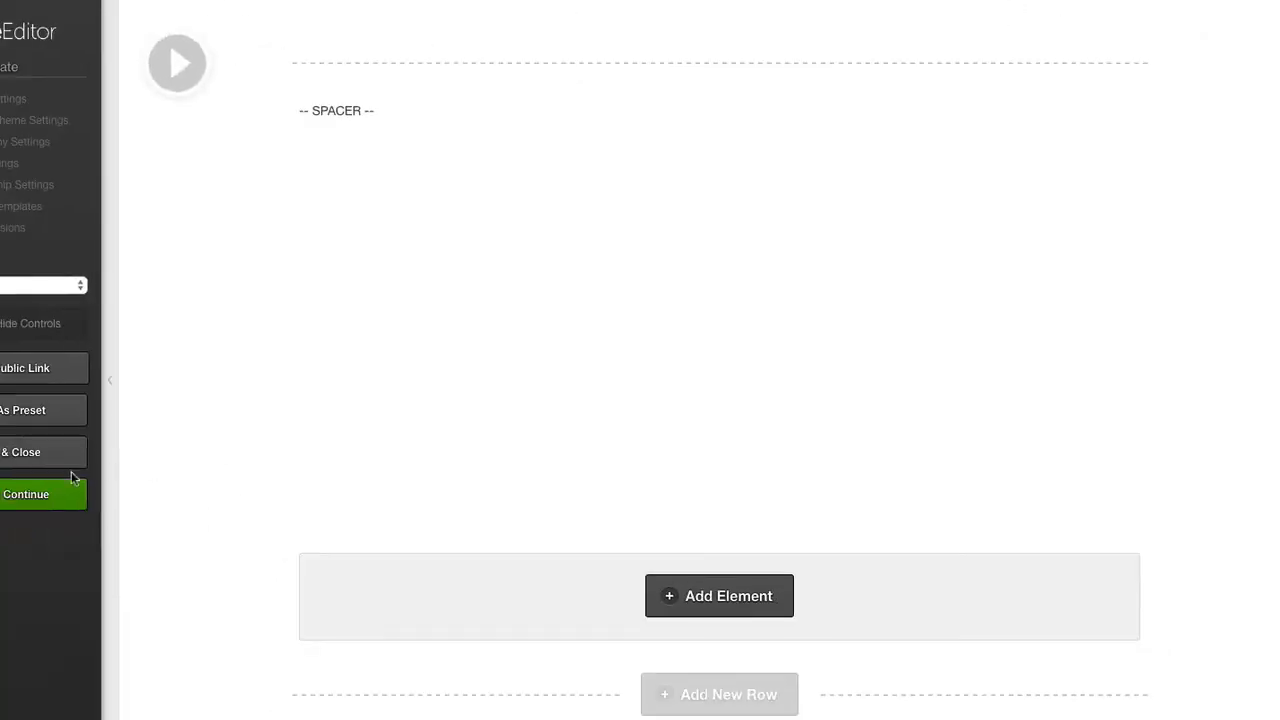
pyautogui.click(40, 465)
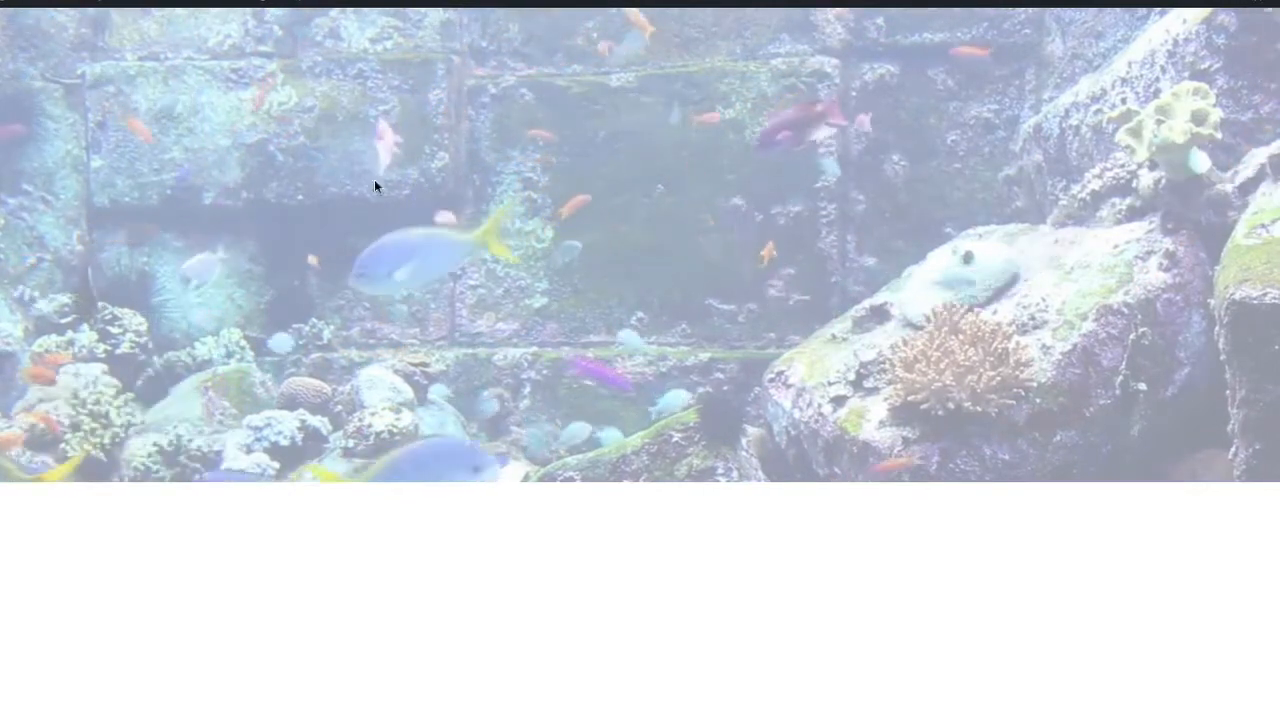
# Reopen the page in Live Editor and review the row's background video size, overlay, mute and full page settings.
pyautogui.moveTo(346, 3)
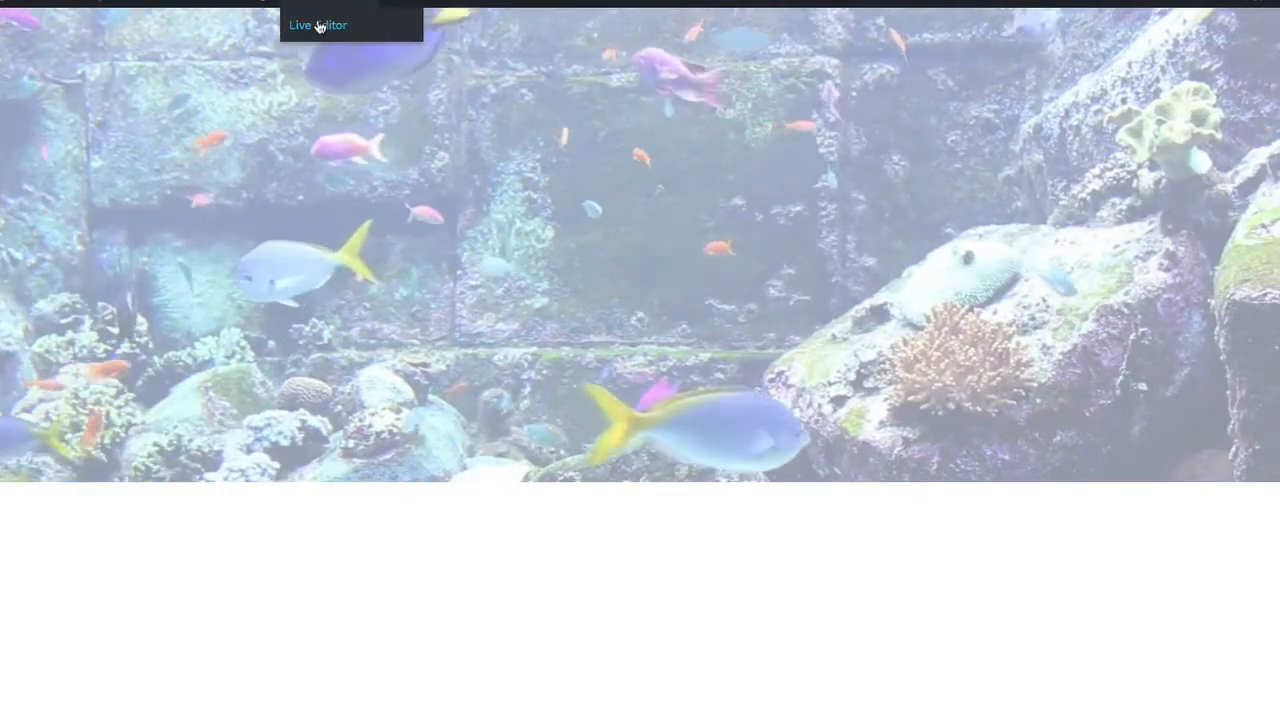
pyautogui.click(319, 25)
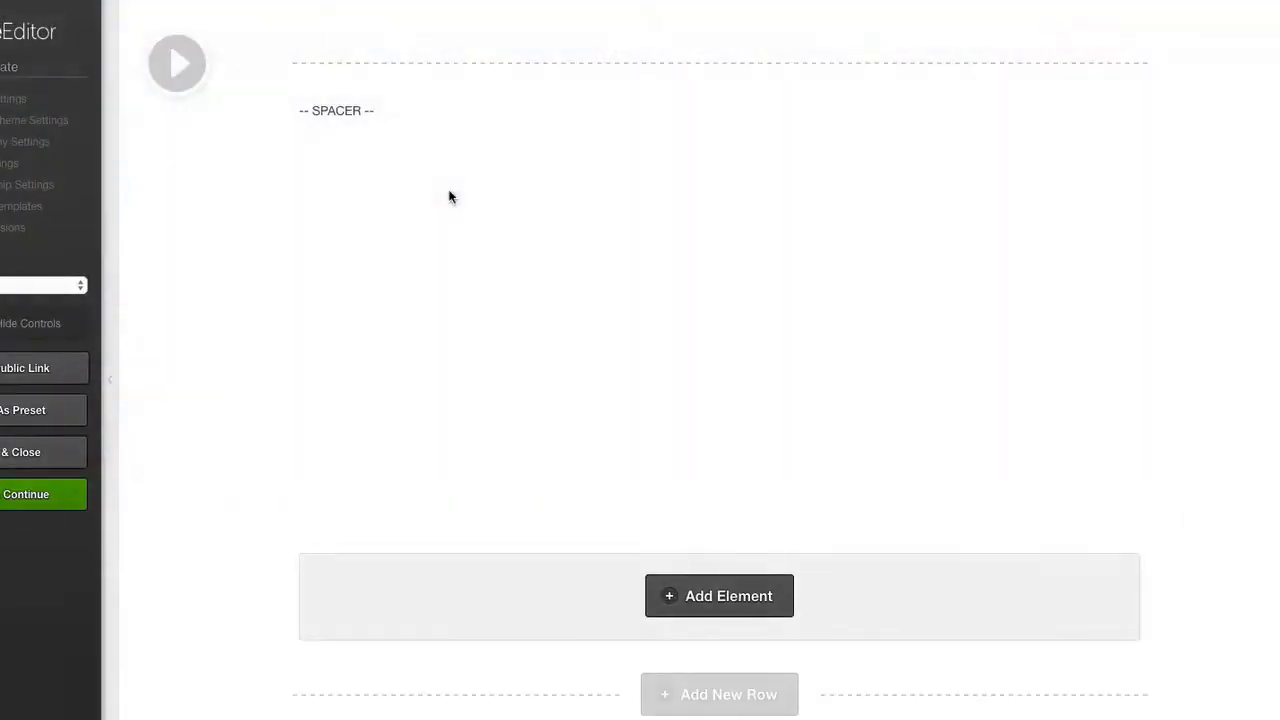
pyautogui.moveTo(597, 75)
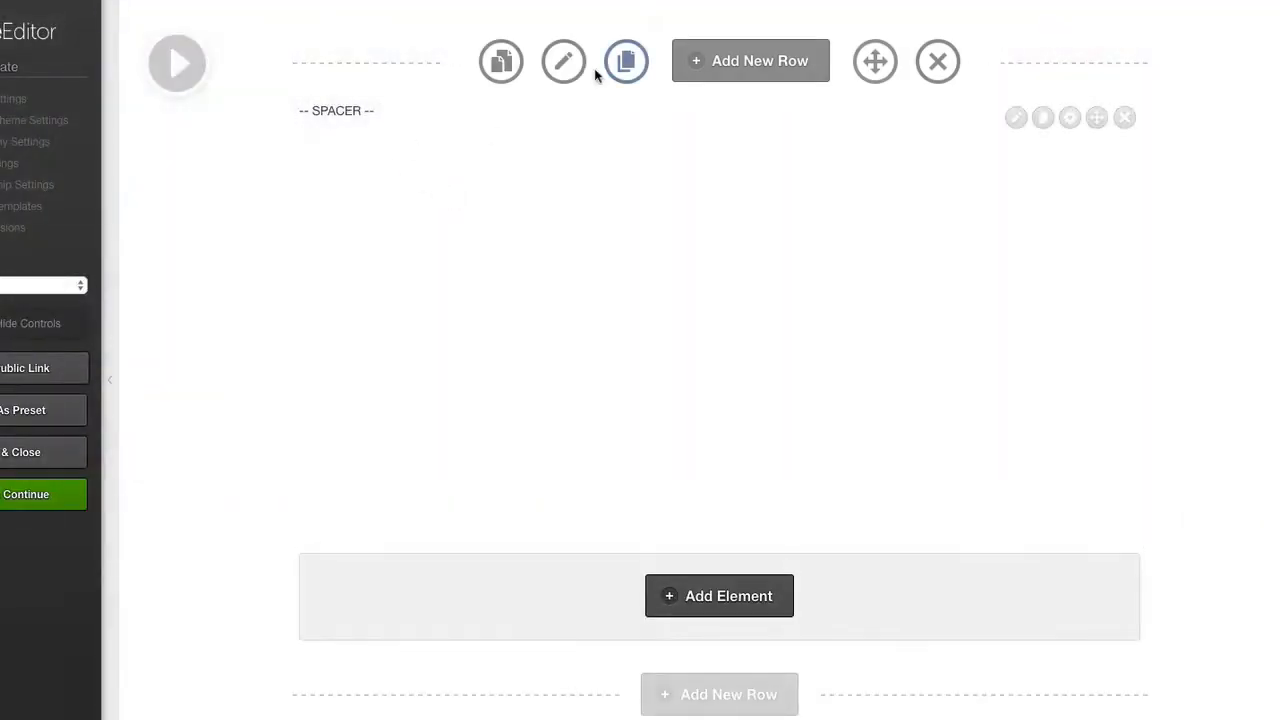
pyautogui.click(560, 62)
pyautogui.scroll(-15, 600, 208)
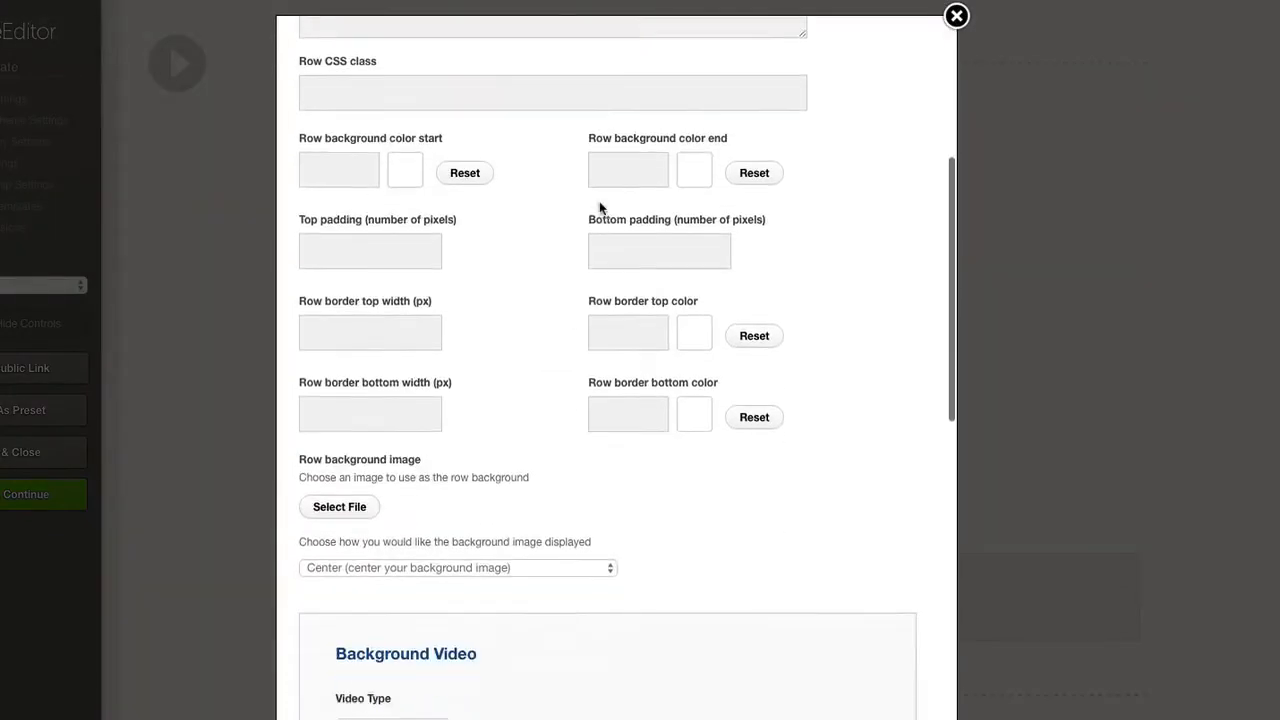
pyautogui.scroll(-1, 603, 210)
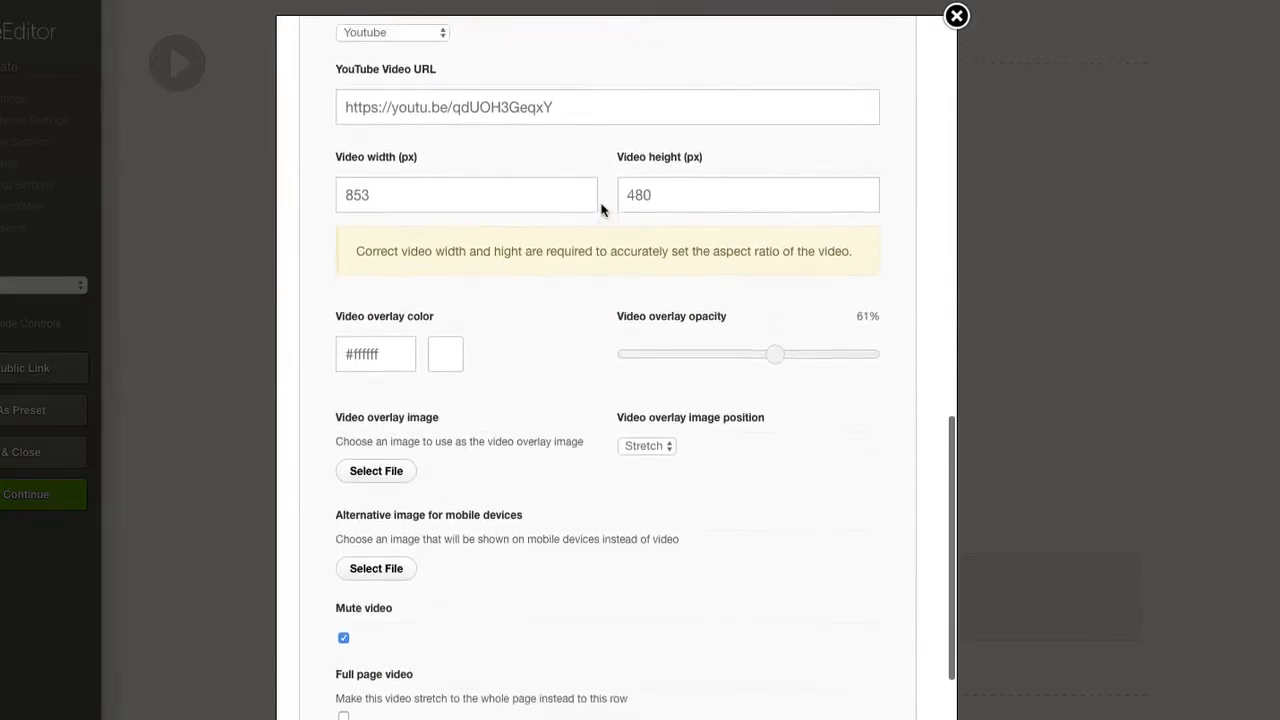
pyautogui.scroll(1, 603, 210)
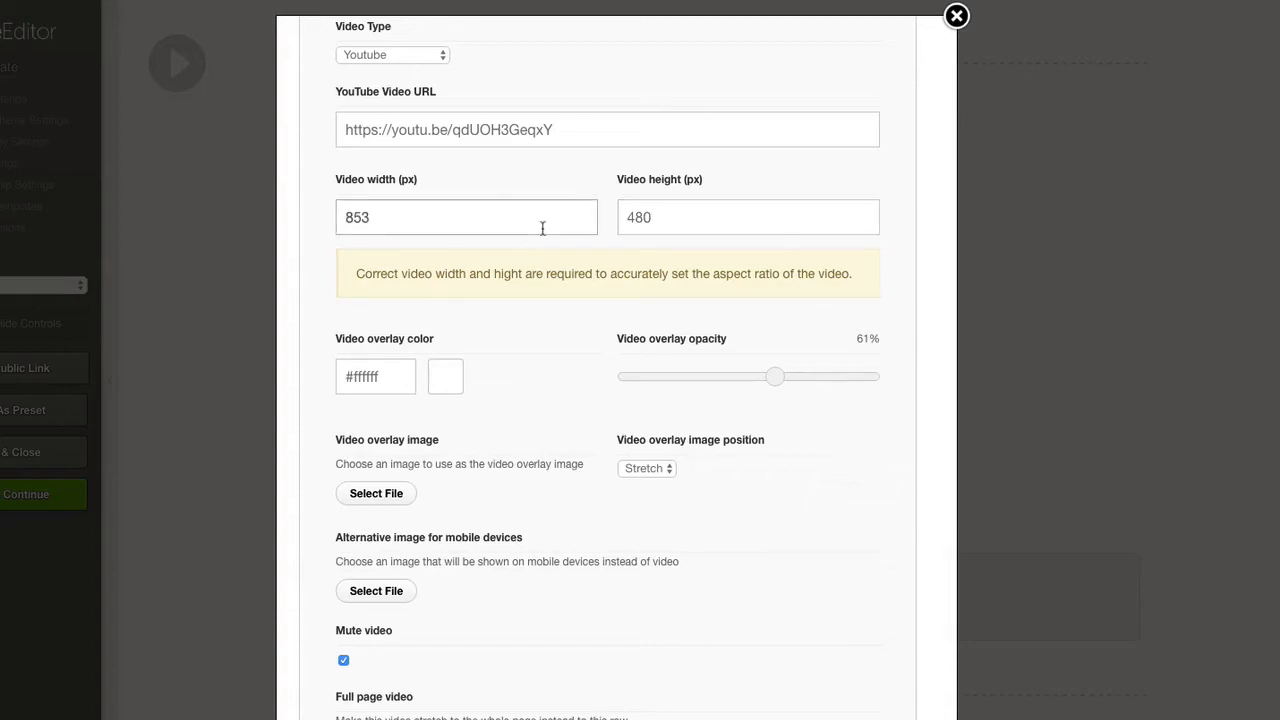
pyautogui.scroll(-1, 537, 320)
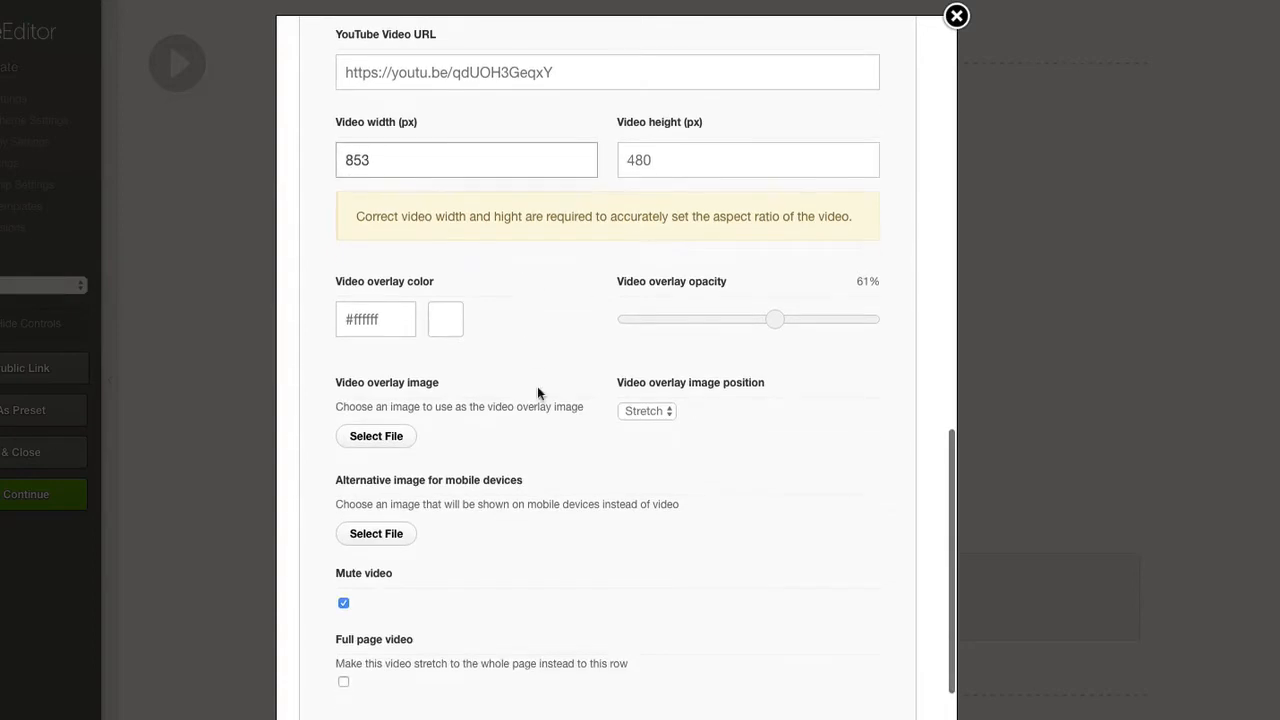
pyautogui.scroll(-1, 505, 413)
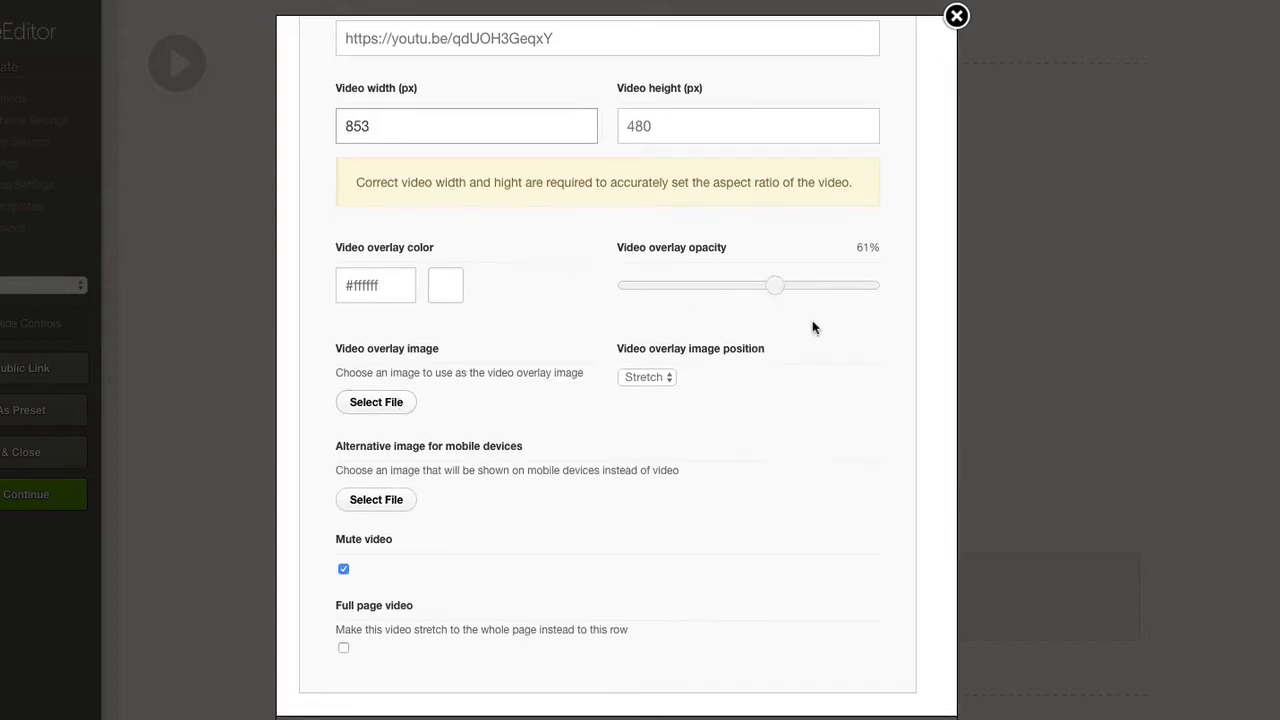
pyautogui.scroll(-1, 456, 548)
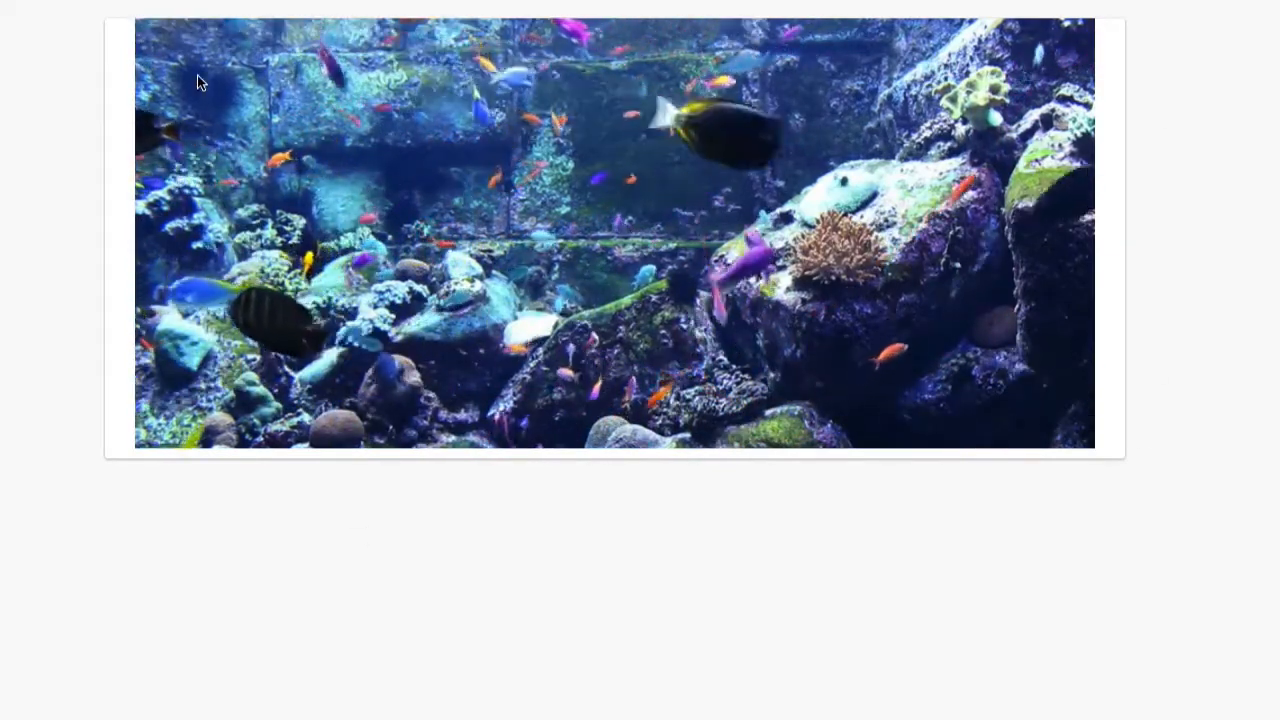
# Open the boxed-layout page in Live Editor, examine its row's background video options, and close the page again.
pyautogui.click(302, 12)
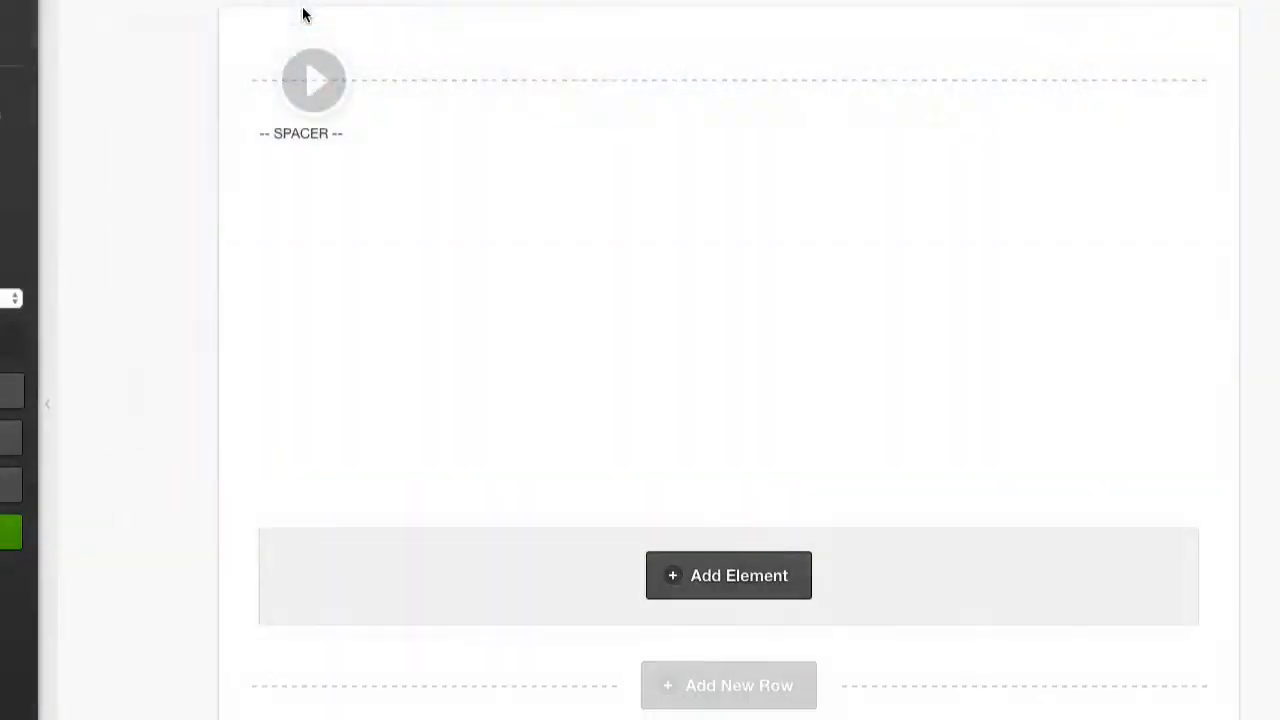
pyautogui.moveTo(538, 260)
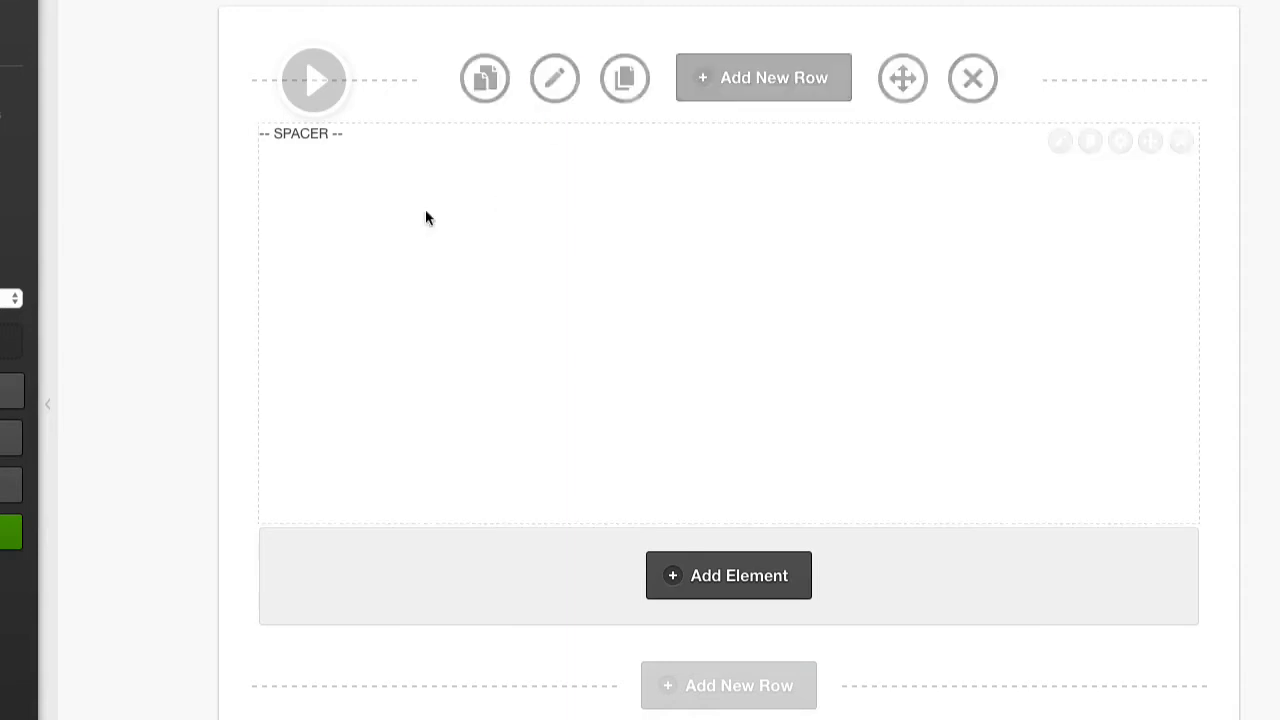
pyautogui.click(543, 80)
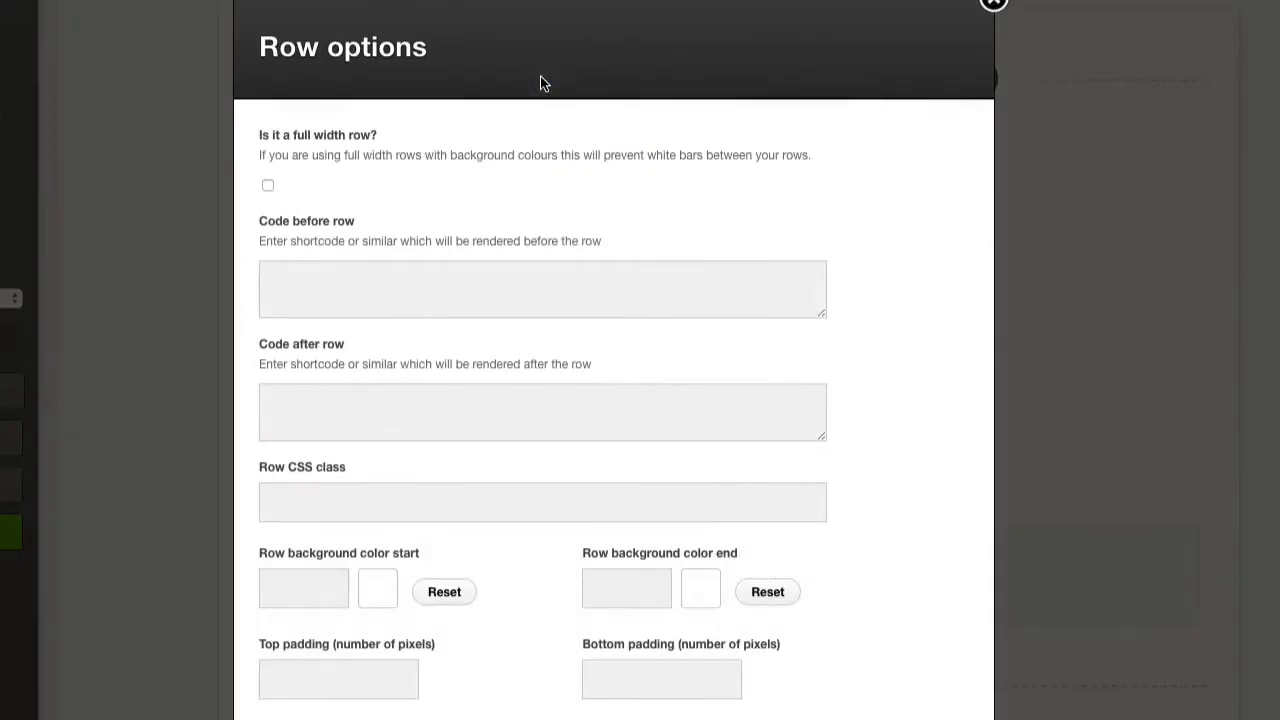
pyautogui.scroll(-5, 415, 232)
pyautogui.scroll(-6, 419, 235)
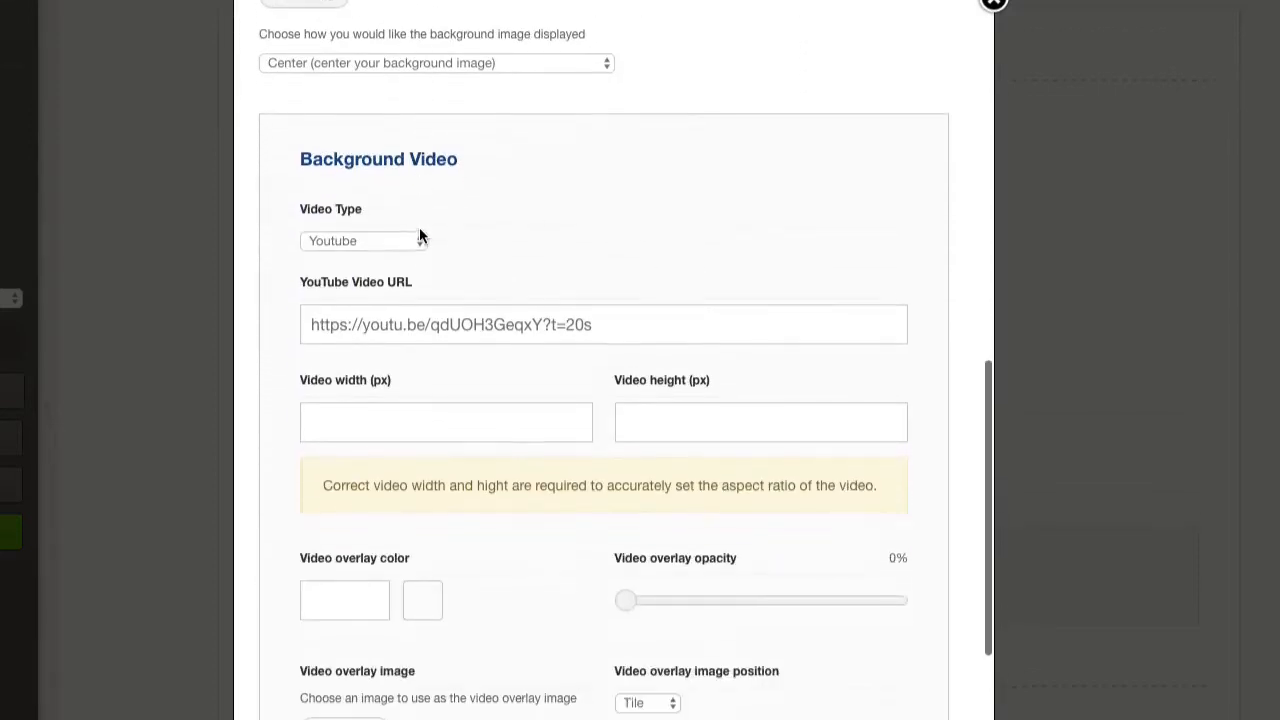
pyautogui.click(531, 200)
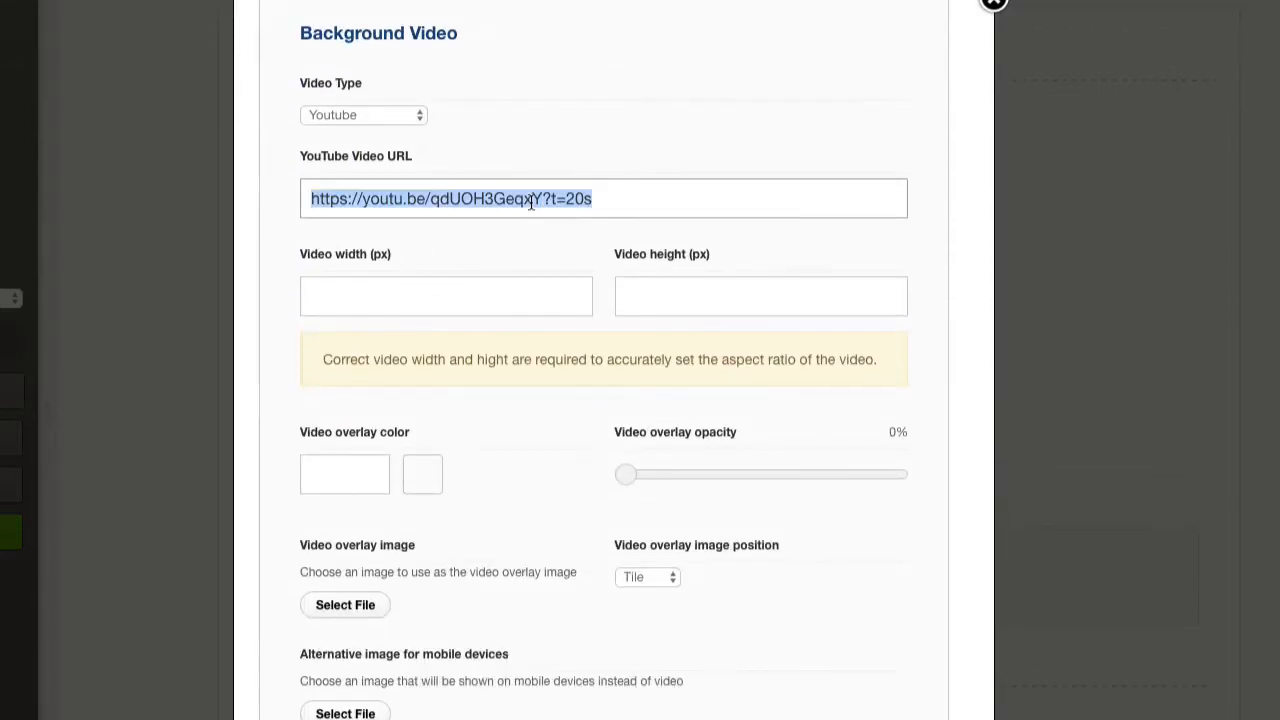
pyautogui.click(583, 237)
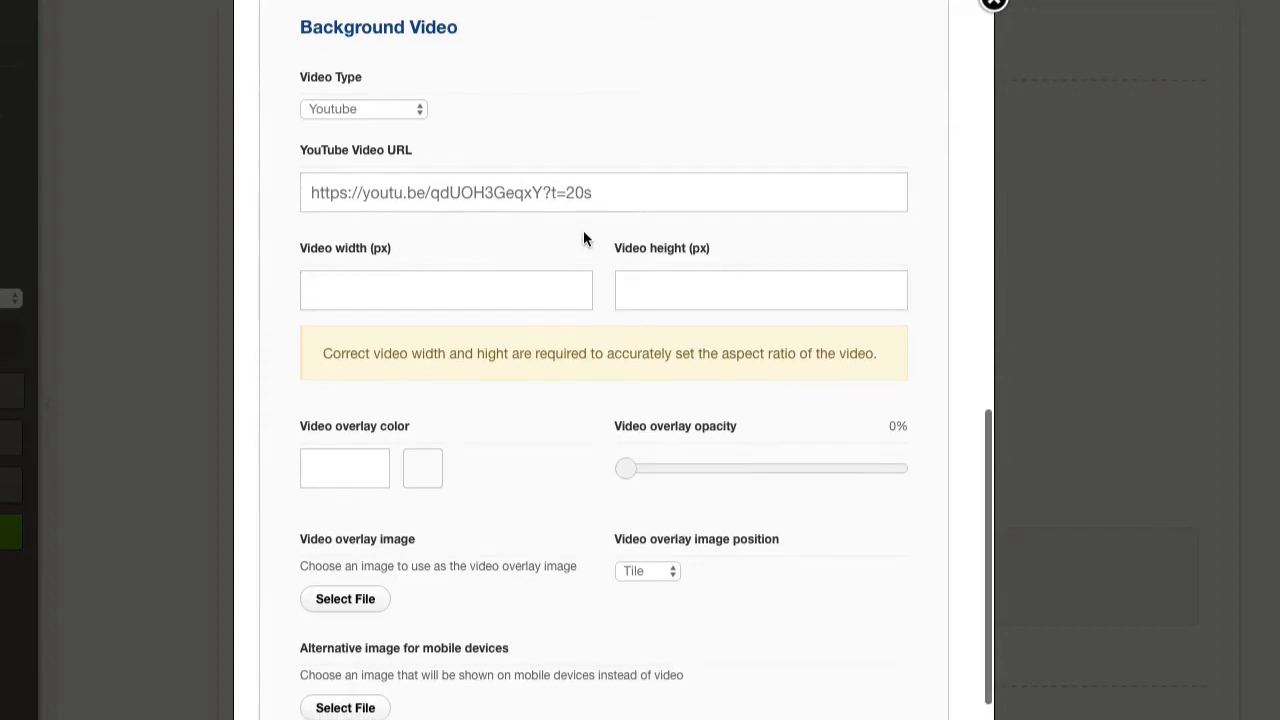
pyautogui.scroll(-3, 525, 420)
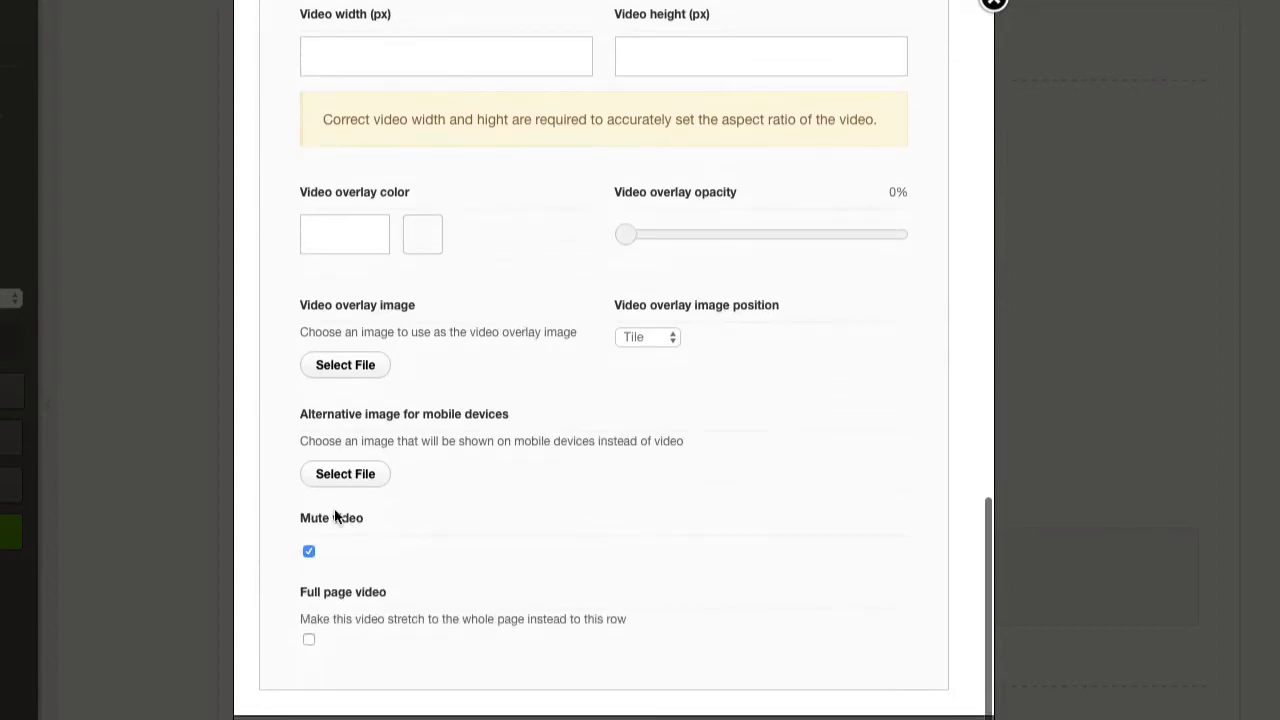
pyautogui.scroll(15, 587, 648)
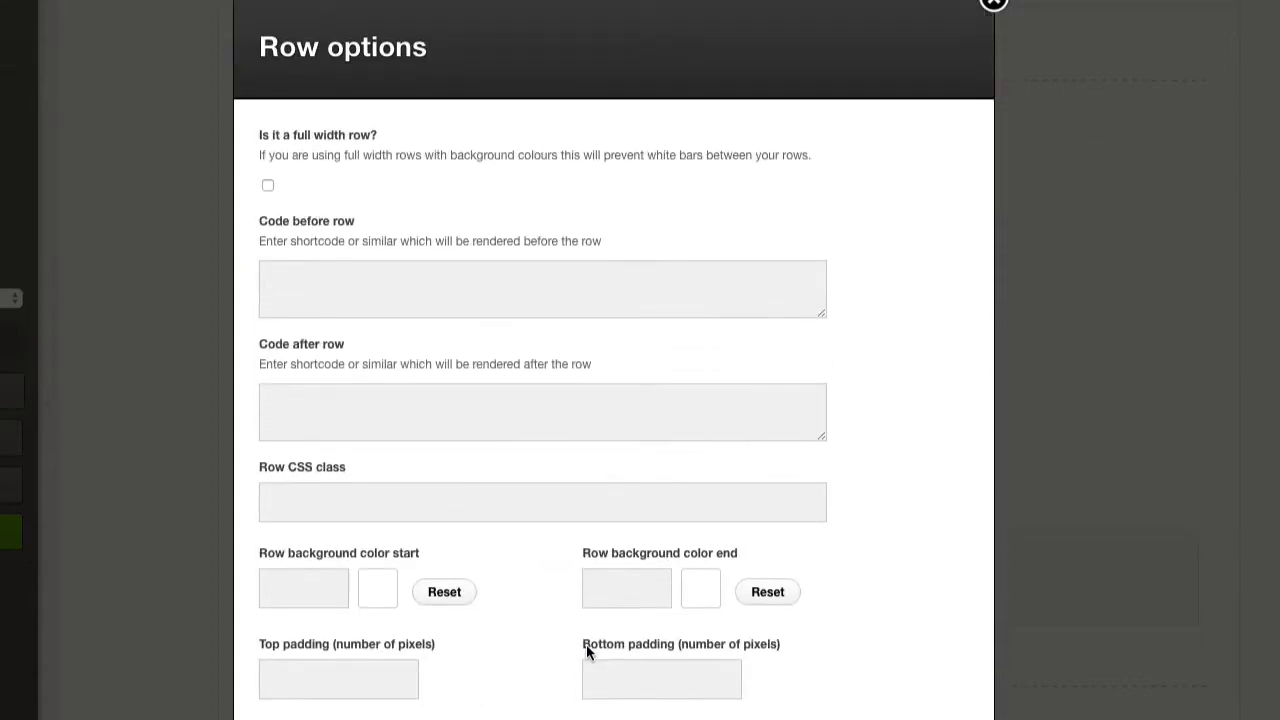
pyautogui.click(993, 5)
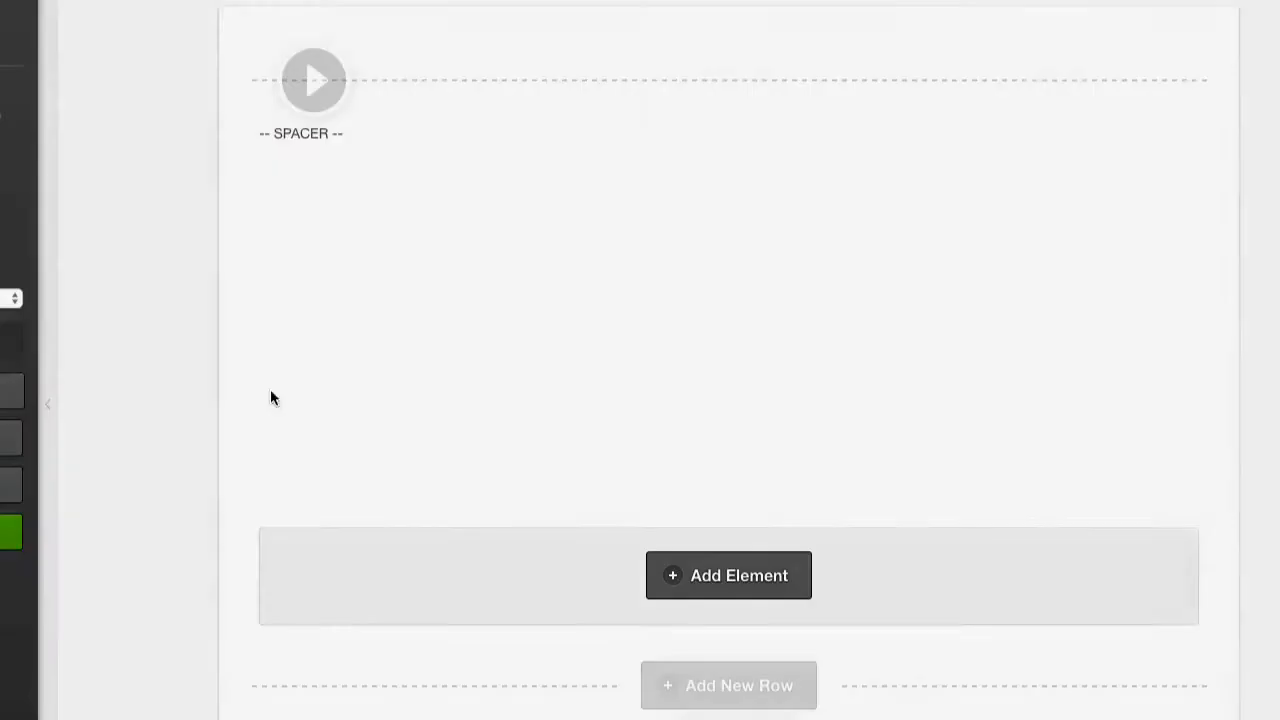
pyautogui.click(8, 485)
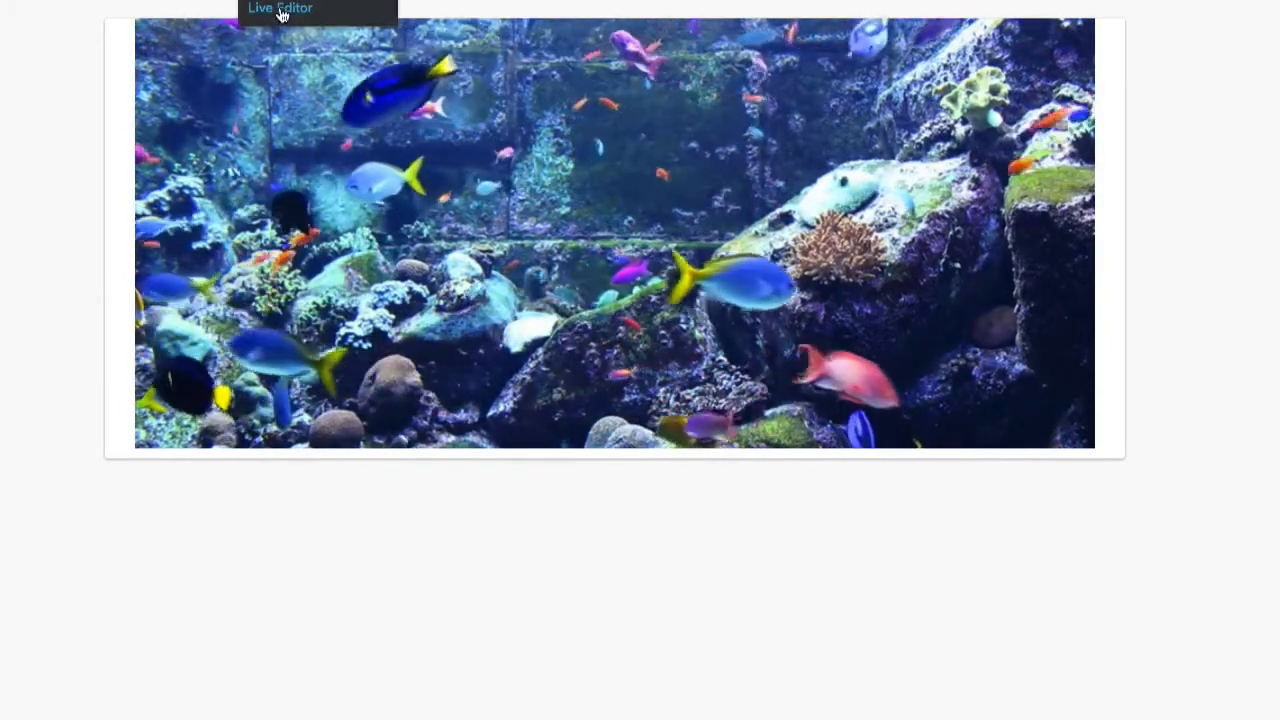
# Reopen the boxed-layout page in Live Editor and make the video row a full width row.
pyautogui.click(281, 10)
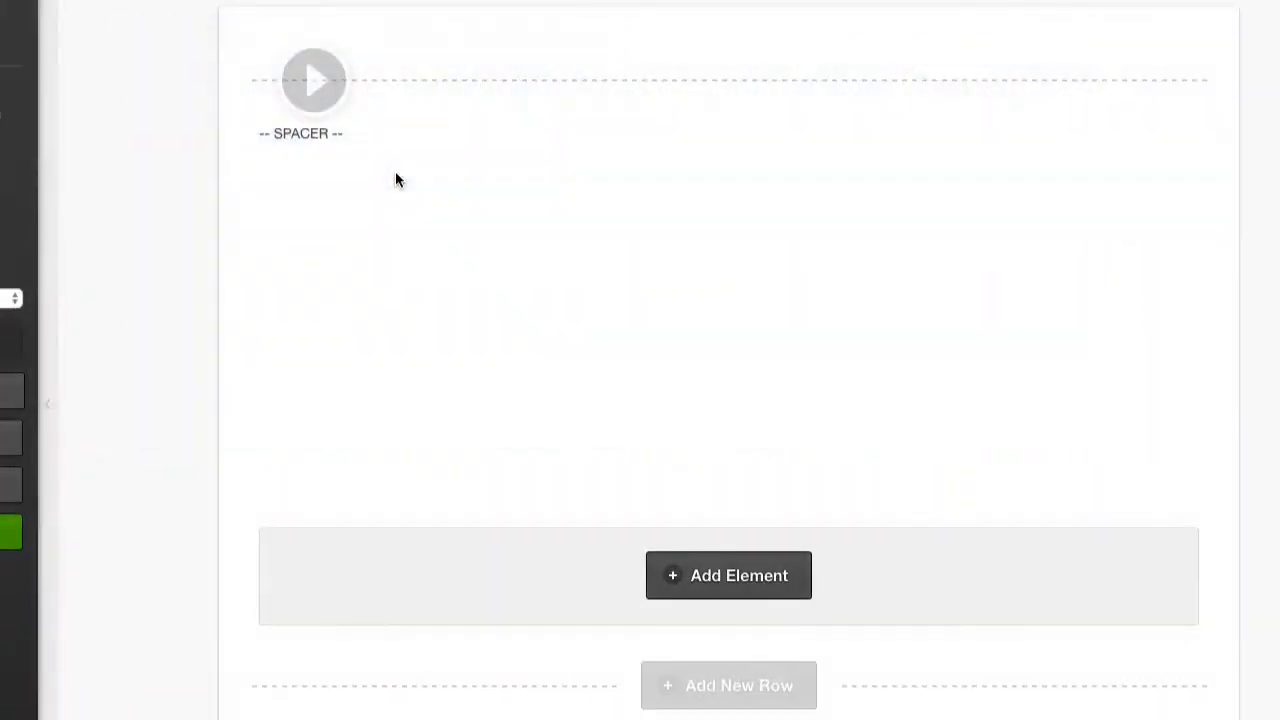
pyautogui.moveTo(520, 91)
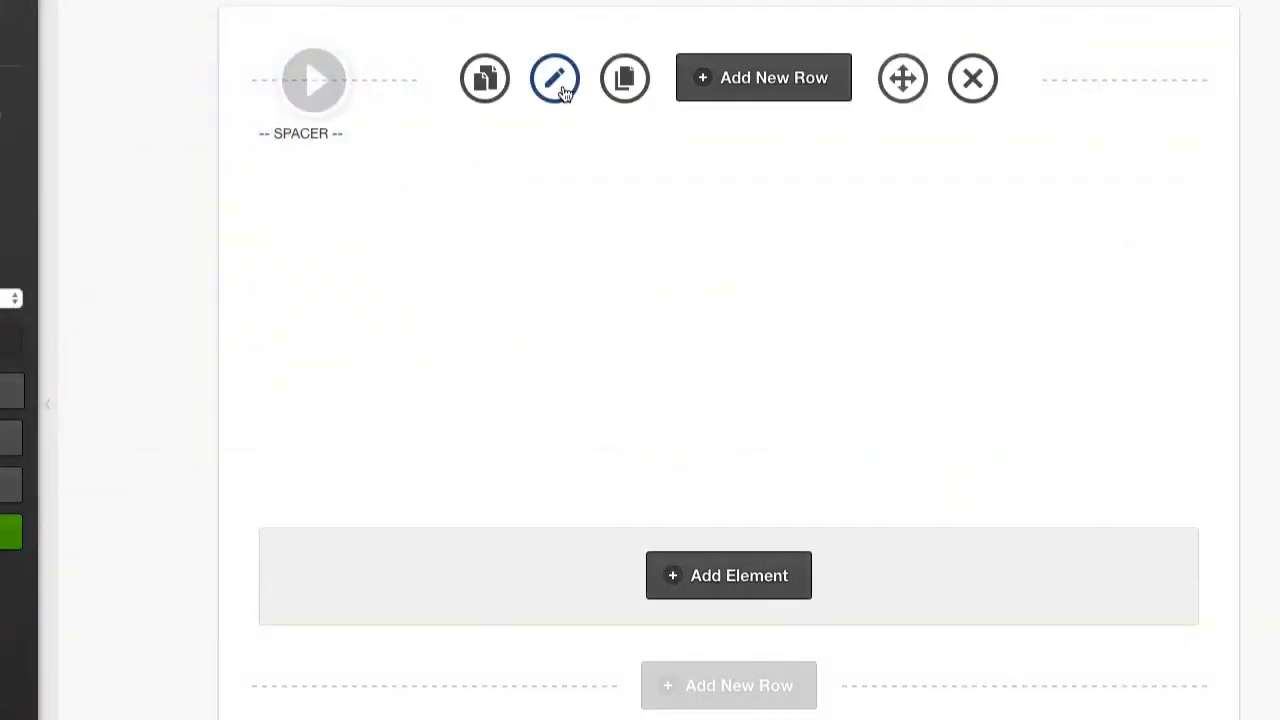
pyautogui.click(556, 80)
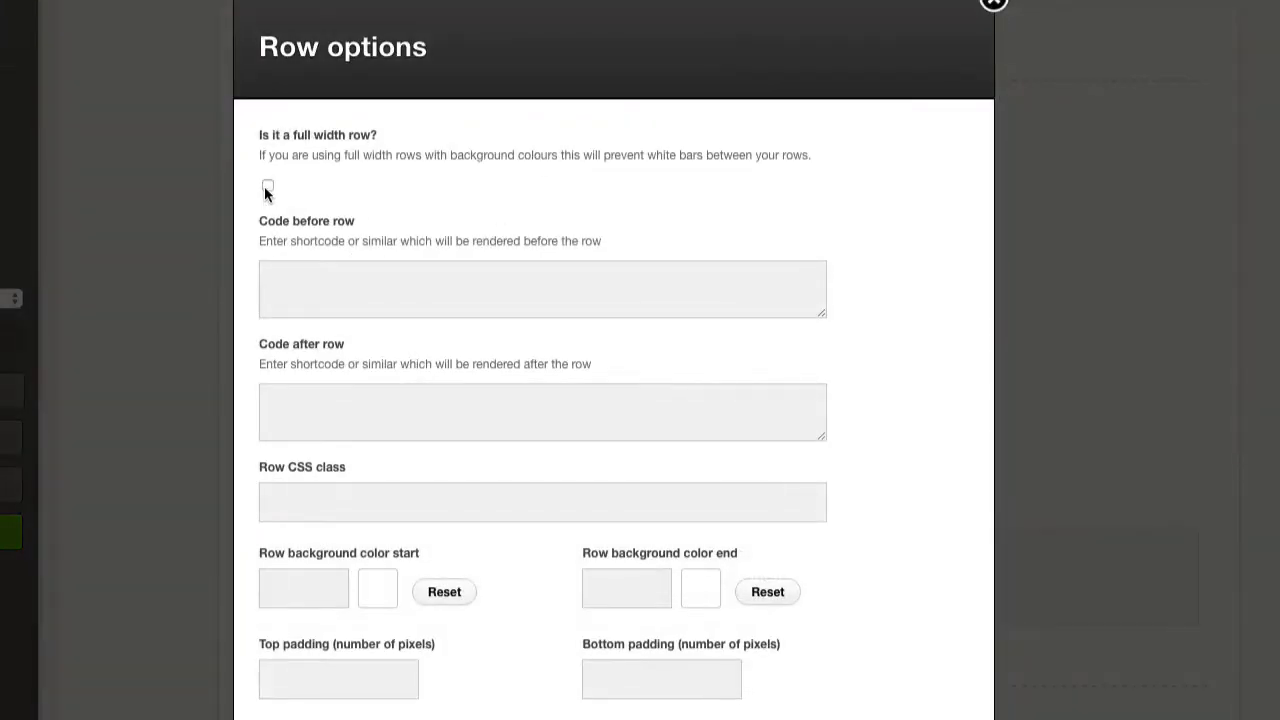
pyautogui.scroll(-10, 433, 194)
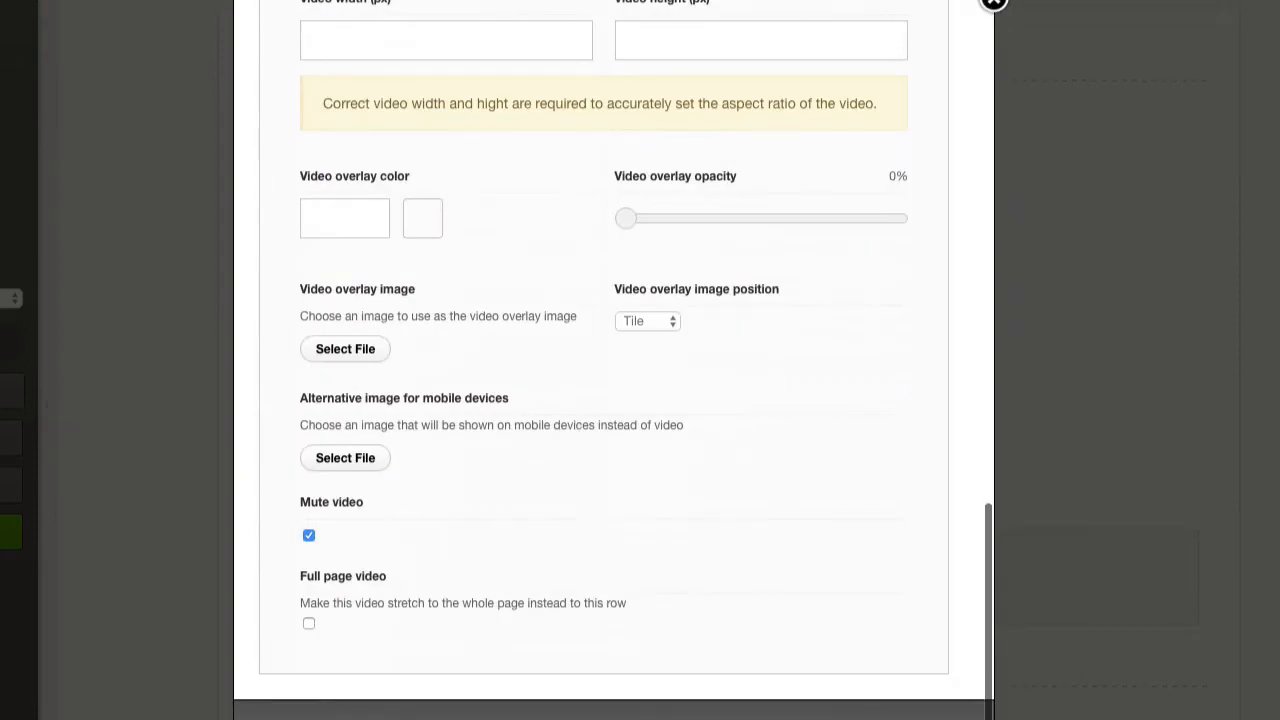
pyautogui.click(993, 3)
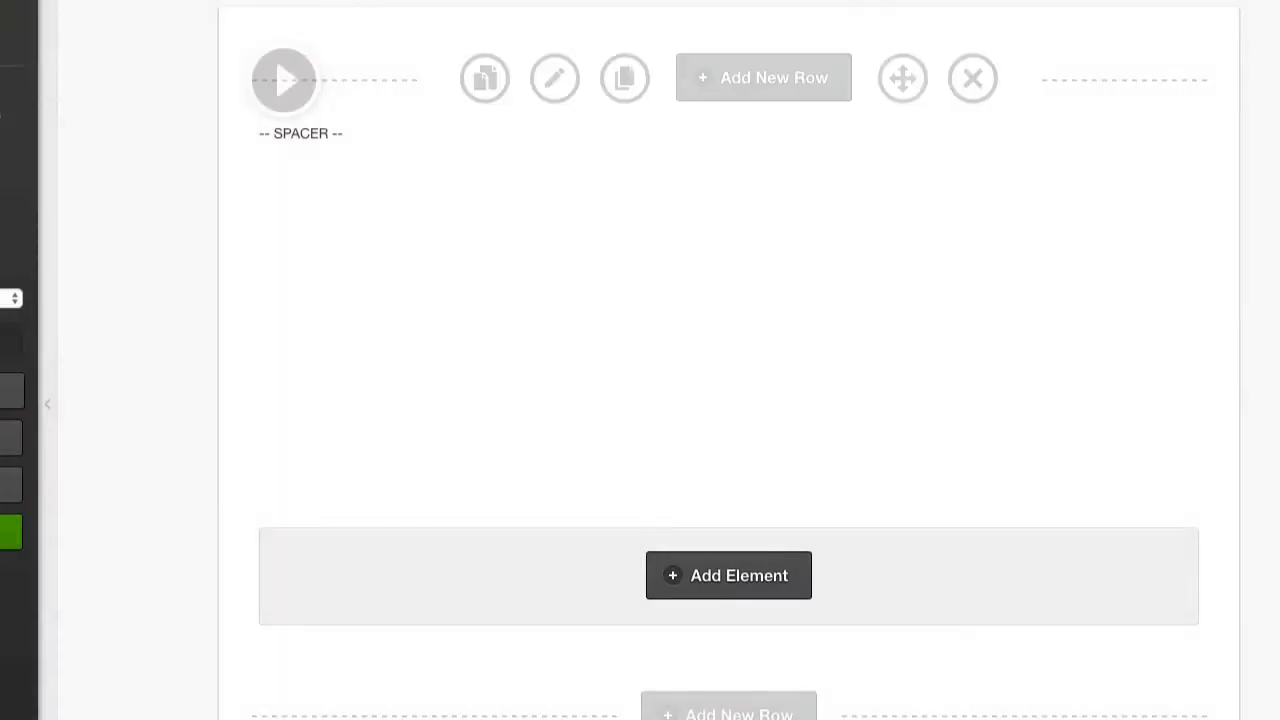
# Add a Headline element with the text "Your Header" below the spacer in the video row.
pyautogui.click(748, 584)
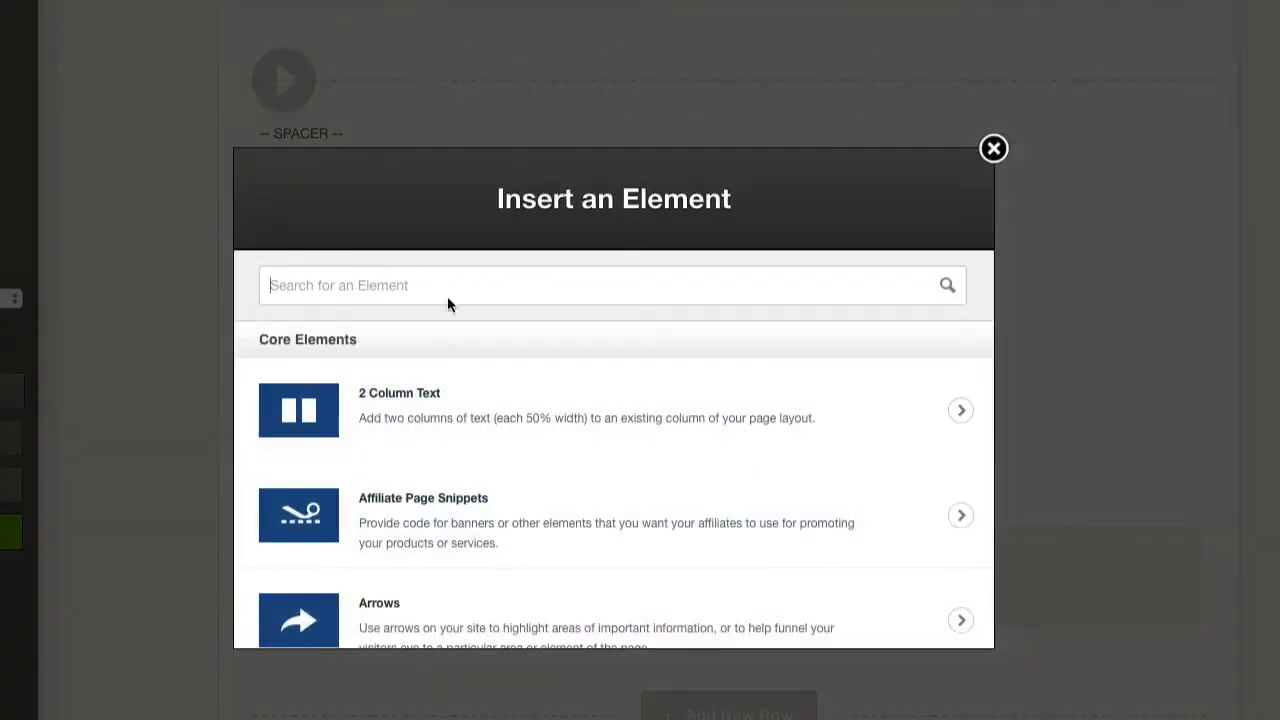
pyautogui.write('he')
pyautogui.click(466, 395)
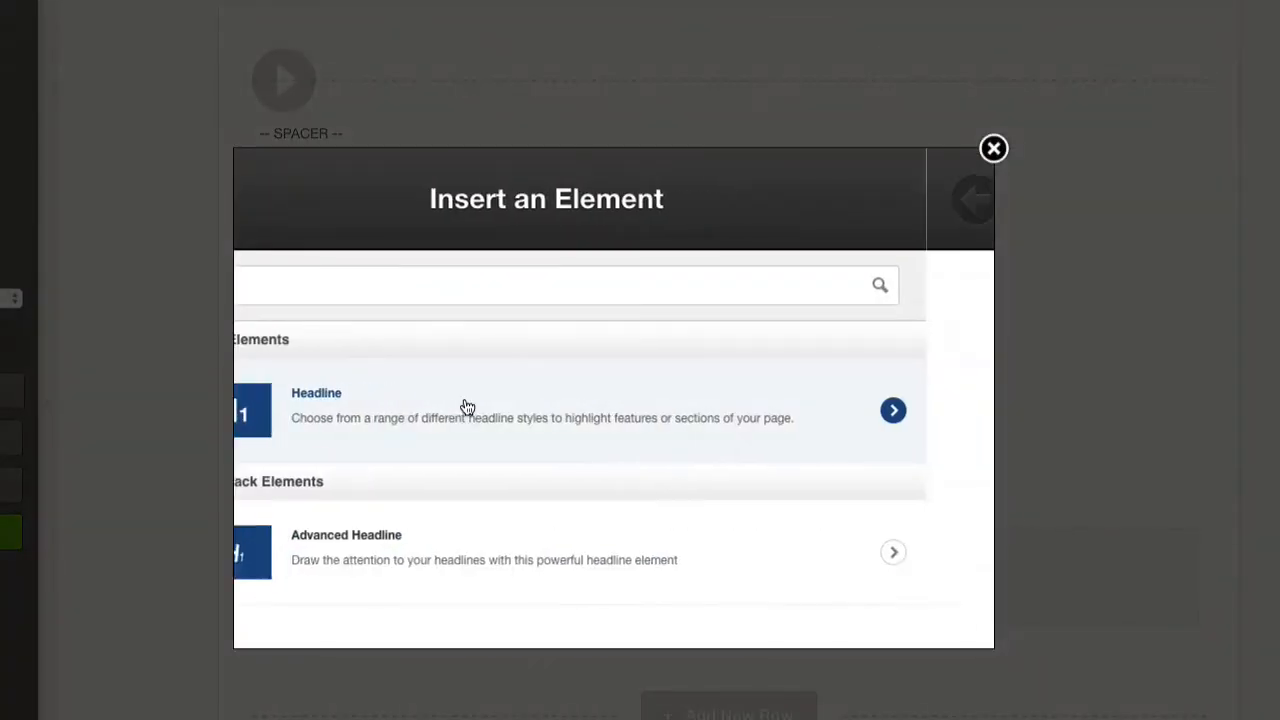
pyautogui.click(567, 344)
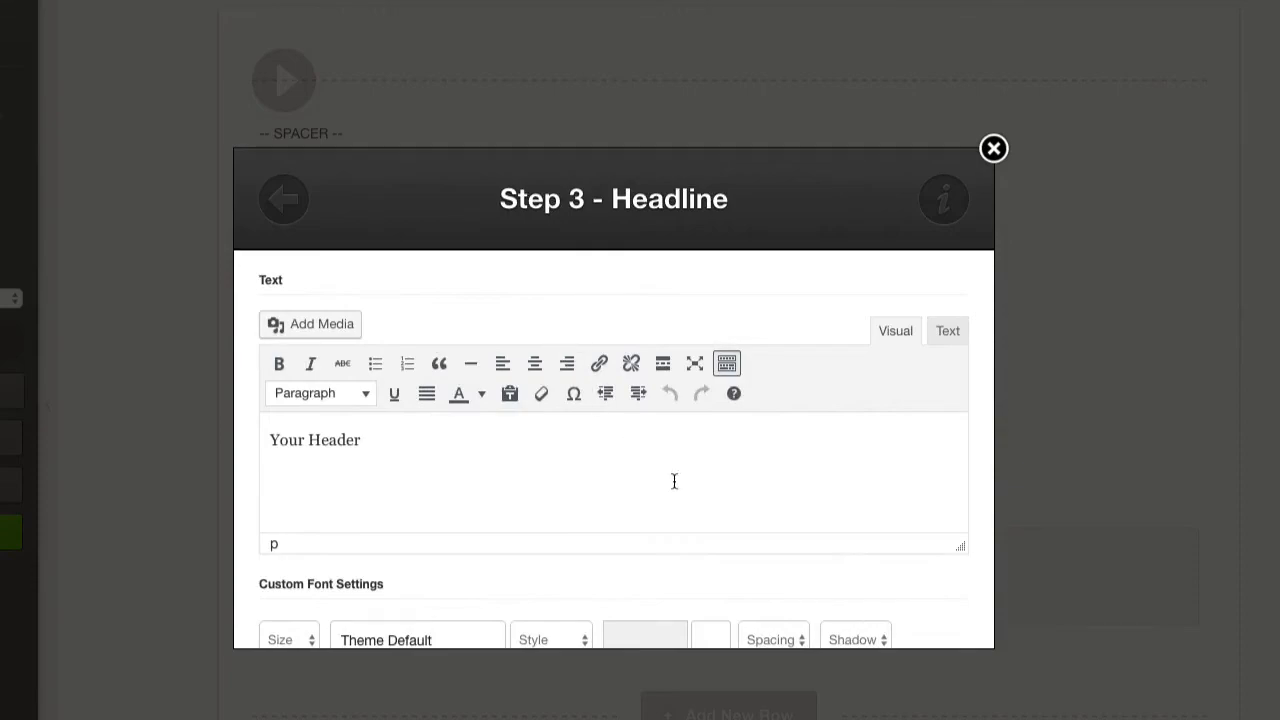
pyautogui.scroll(-10, 903, 600)
pyautogui.click(920, 605)
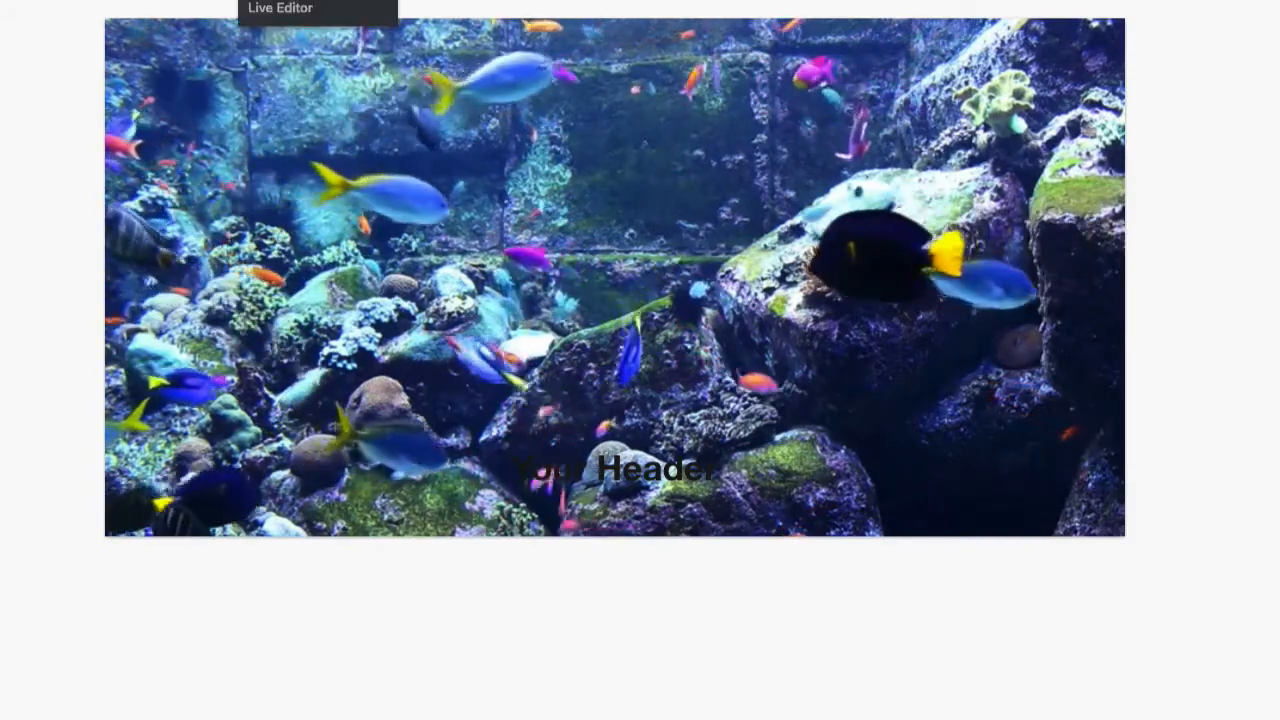
# Reopen the boxed-layout page in Live Editor and insert a new single-column row below the video row.
pyautogui.click(294, 10)
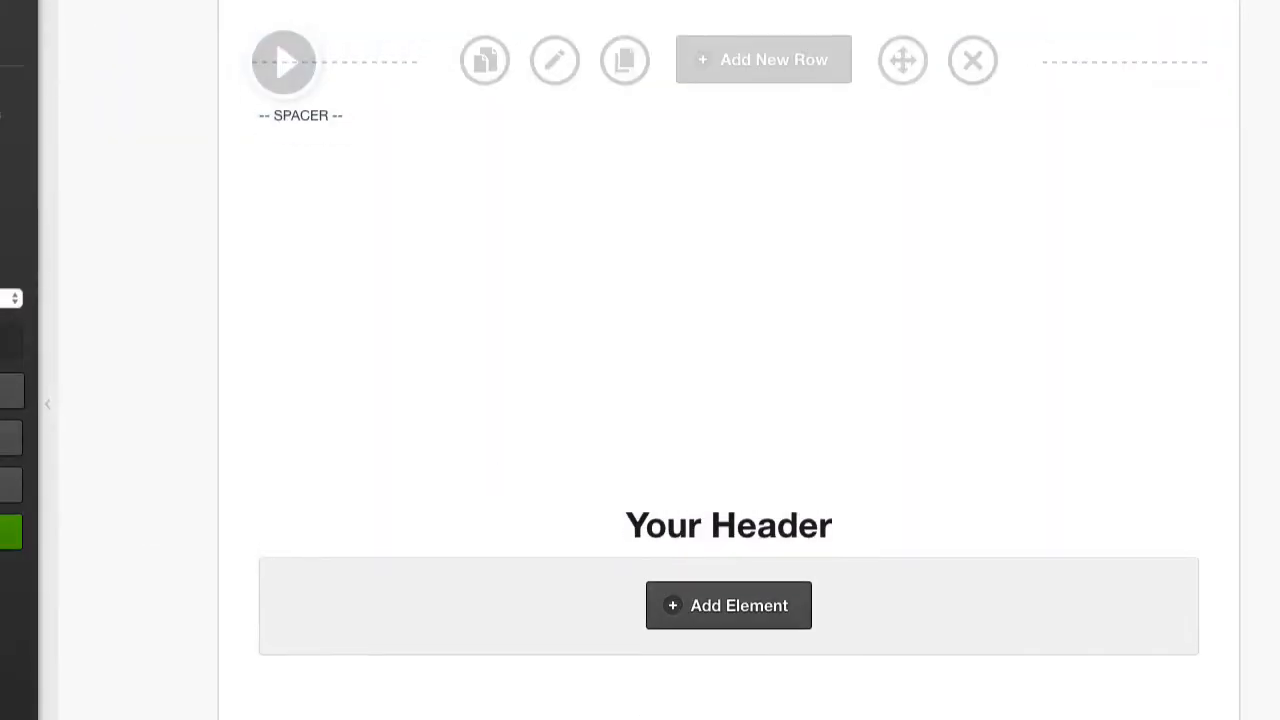
pyautogui.click(763, 59)
pyautogui.click(371, 222)
pyautogui.scroll(-5, 772, 596)
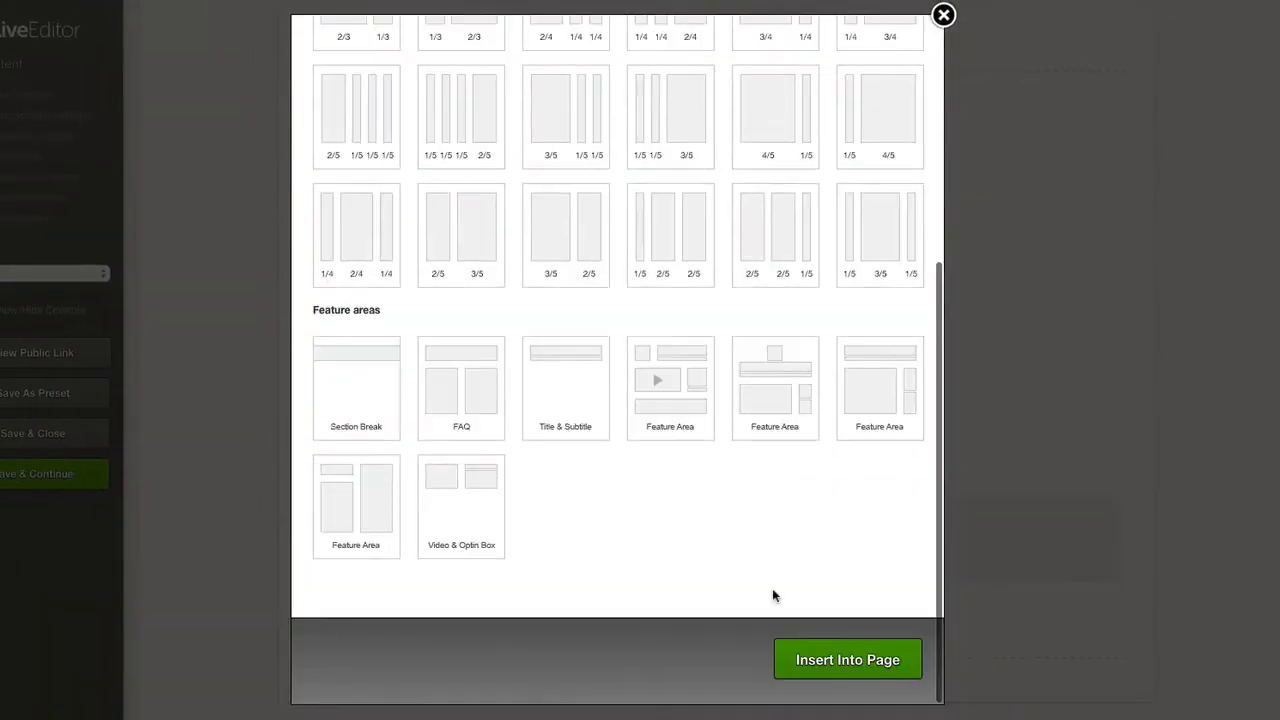
pyautogui.click(803, 652)
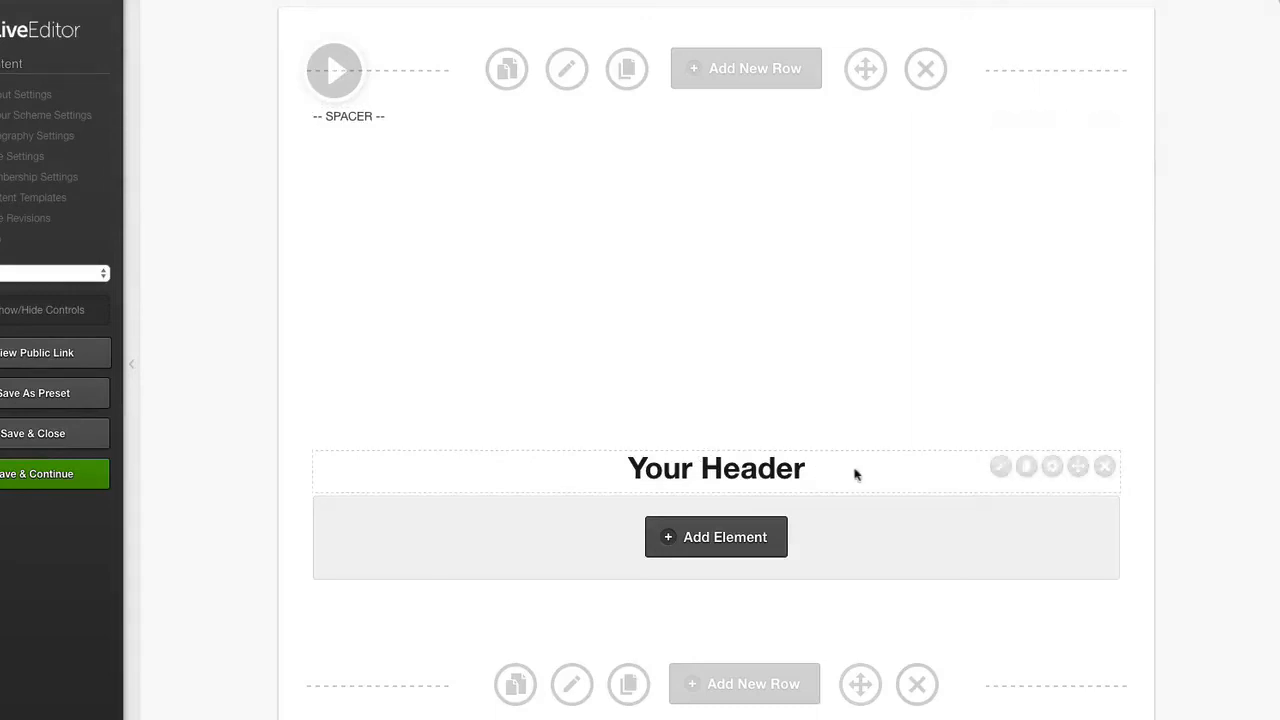
# Move the "Your Header" headline out of the video row into the new row below, and save and close the page.
pyautogui.moveTo(1078, 467); pyautogui.dragTo(1047, 667)
pyautogui.scroll(1, 625, 341)
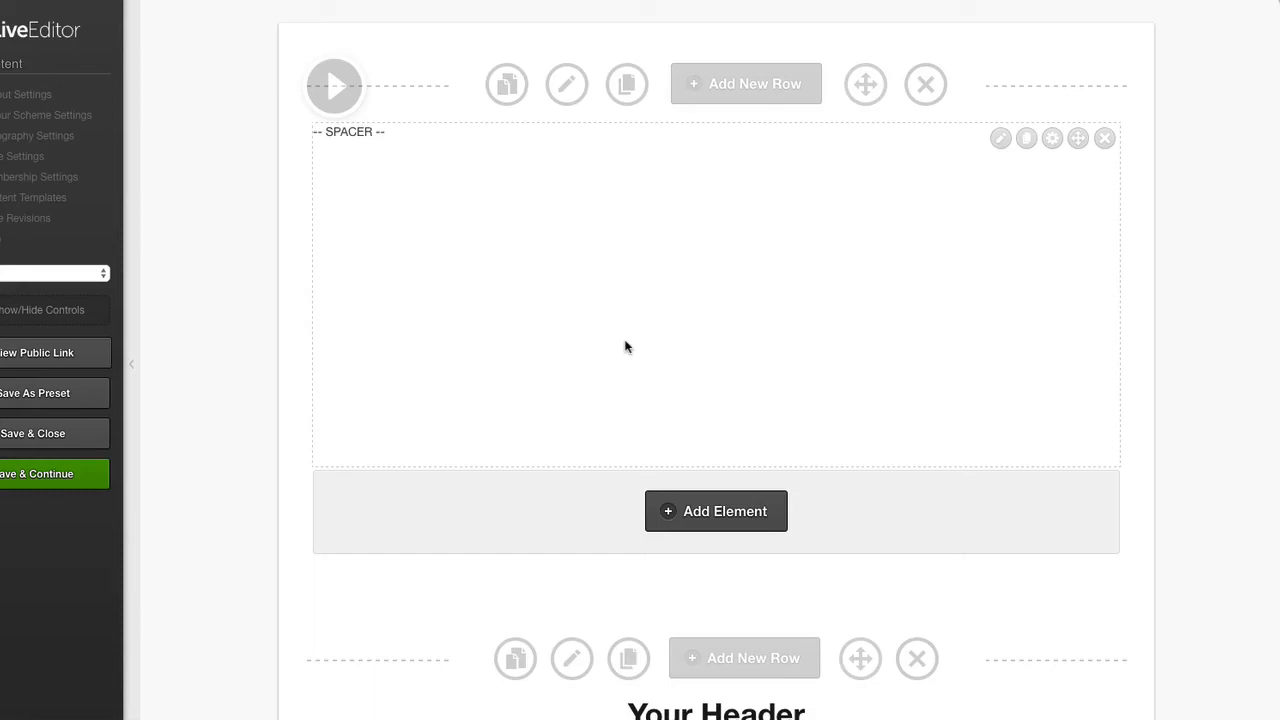
pyautogui.click(25, 440)
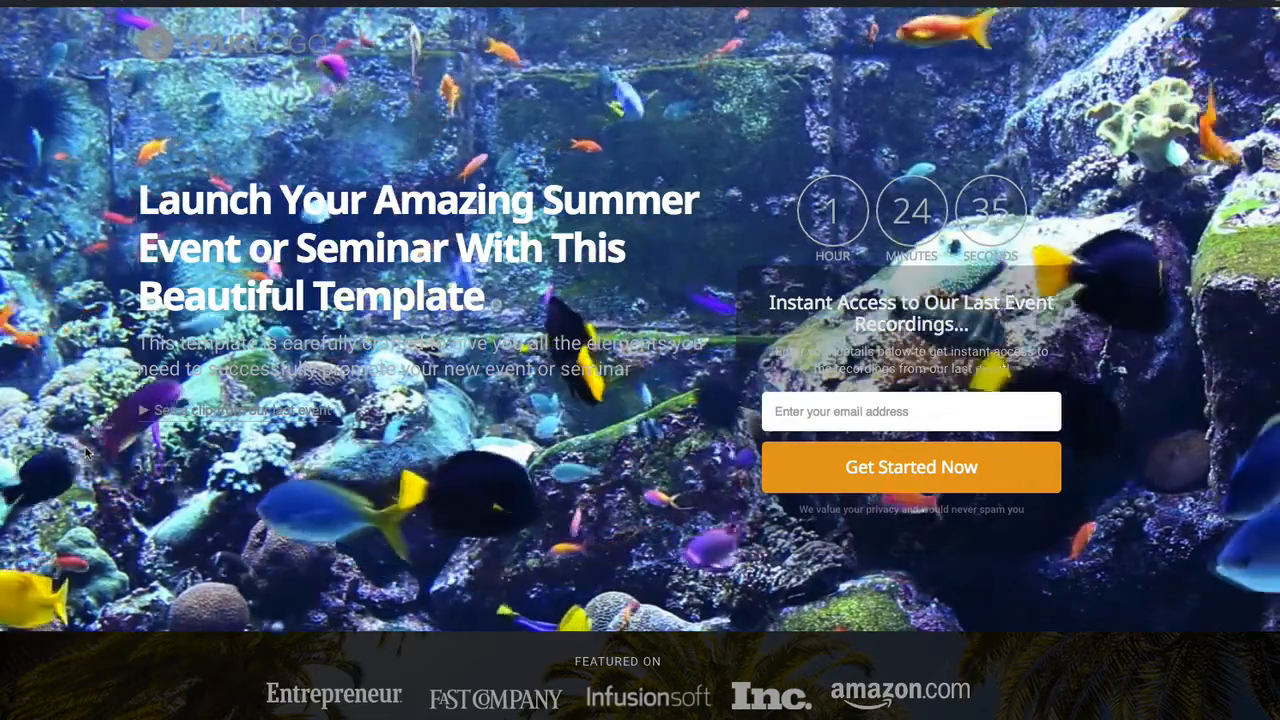
# Examine how the event template page's background video, header and content behave while moving through the published page.
pyautogui.scroll(-3, 86, 453)
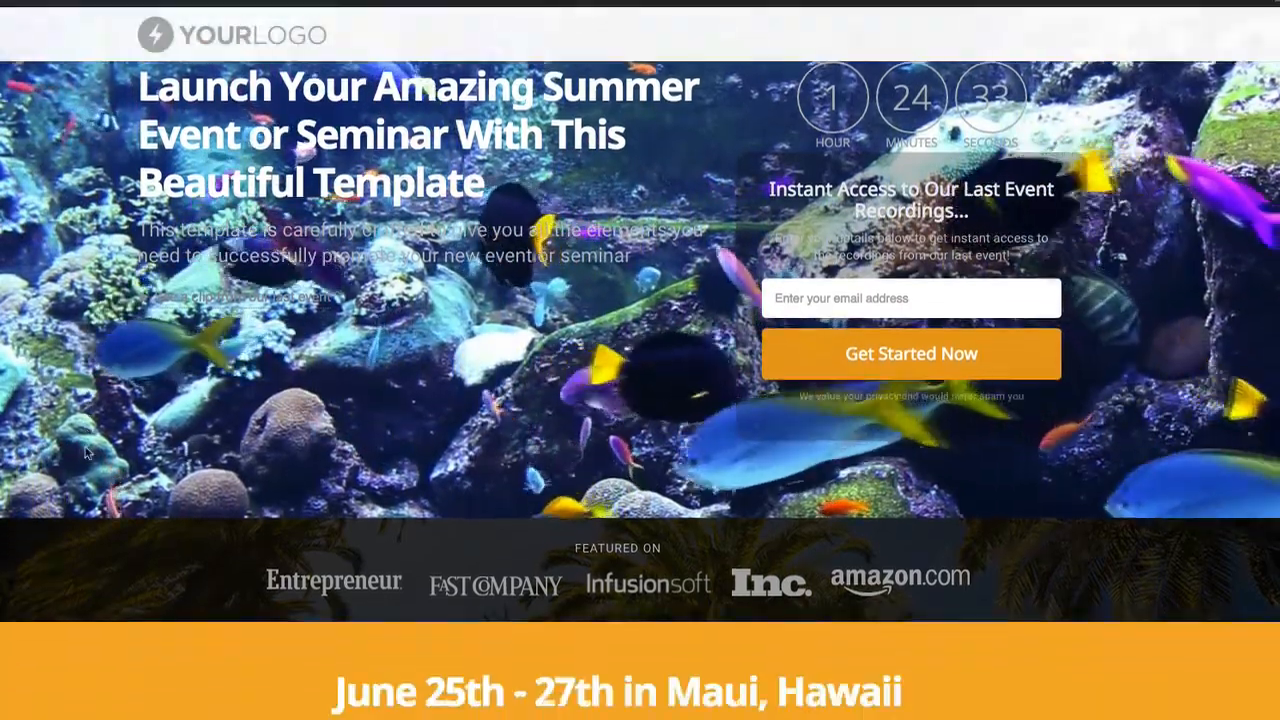
pyautogui.scroll(2, 86, 453)
pyautogui.scroll(-3, 86, 450)
pyautogui.scroll(3, 86, 450)
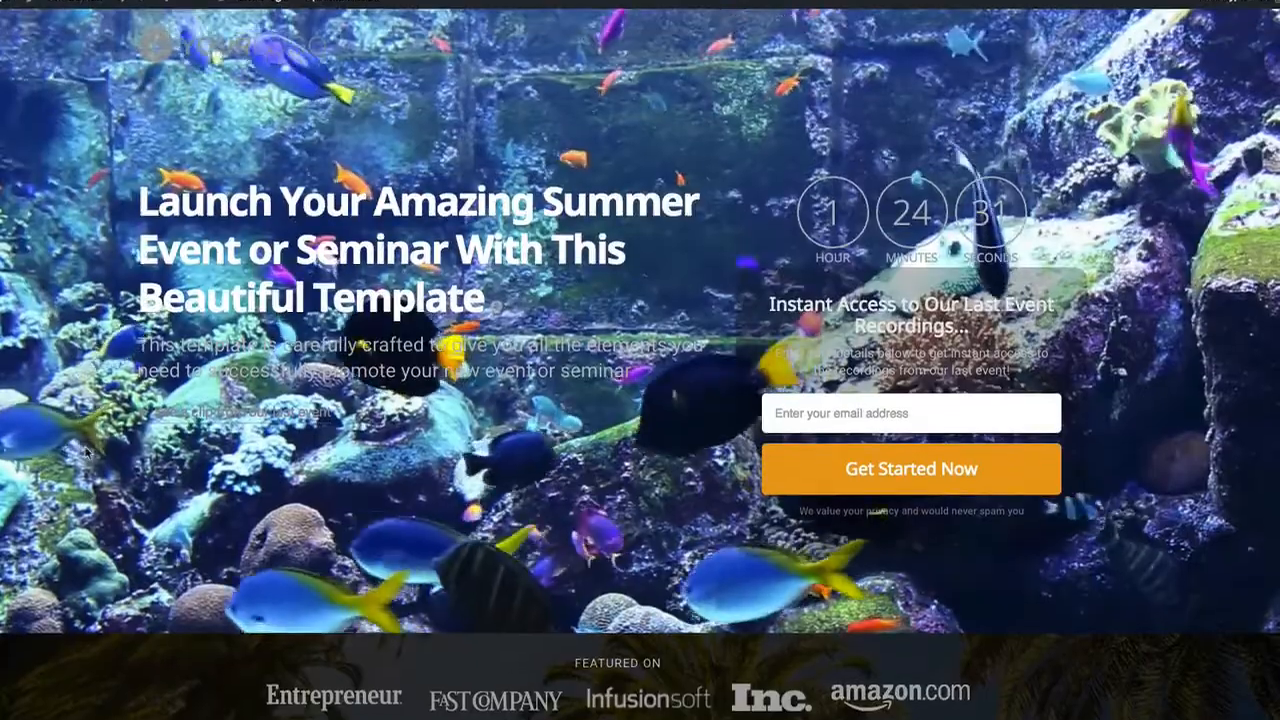
pyautogui.scroll(-1, 474, 83)
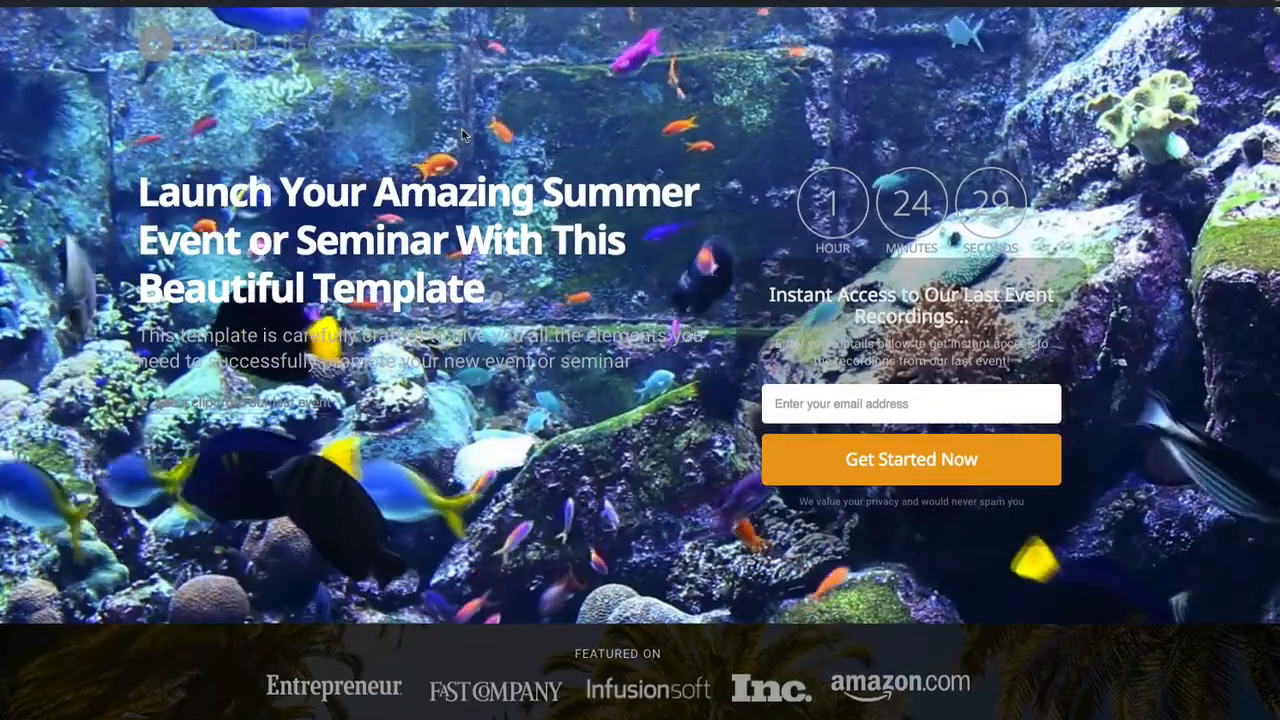
# Open the event page in Live Editor, review its main row's YouTube background video options without changing them, and close the page again.
pyautogui.click(337, 22)
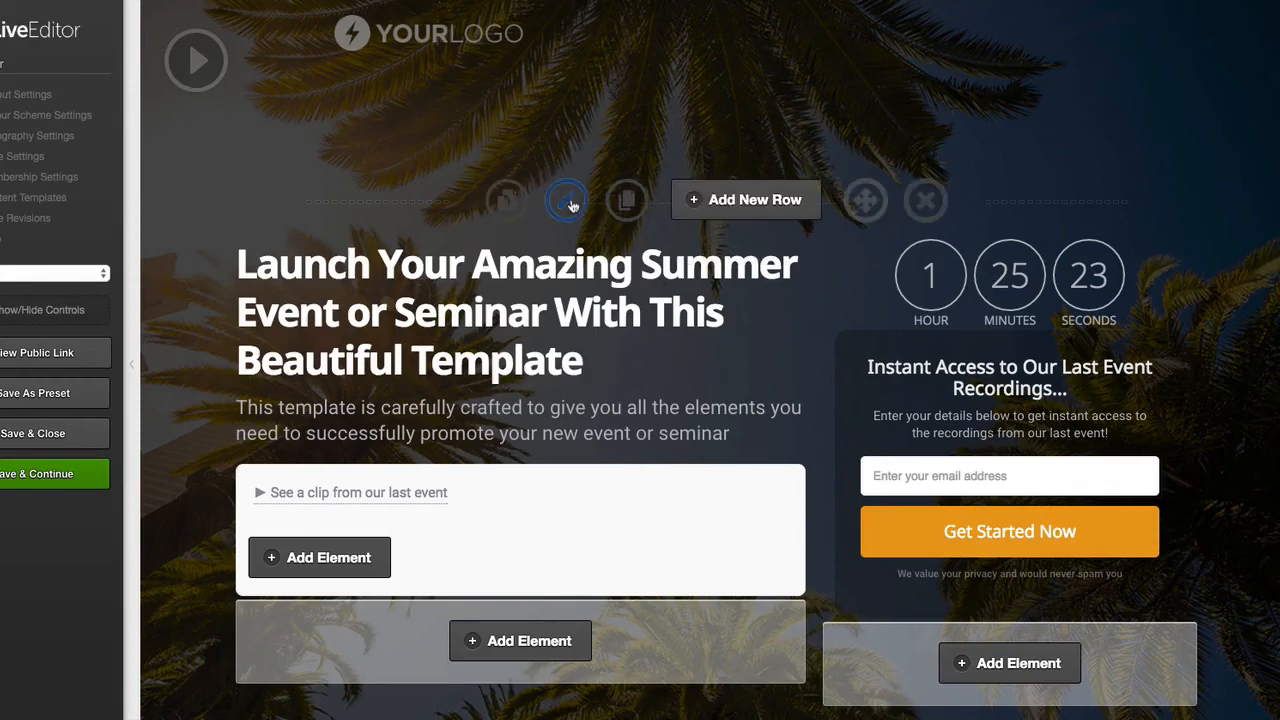
pyautogui.click(573, 203)
pyautogui.scroll(-12, 571, 205)
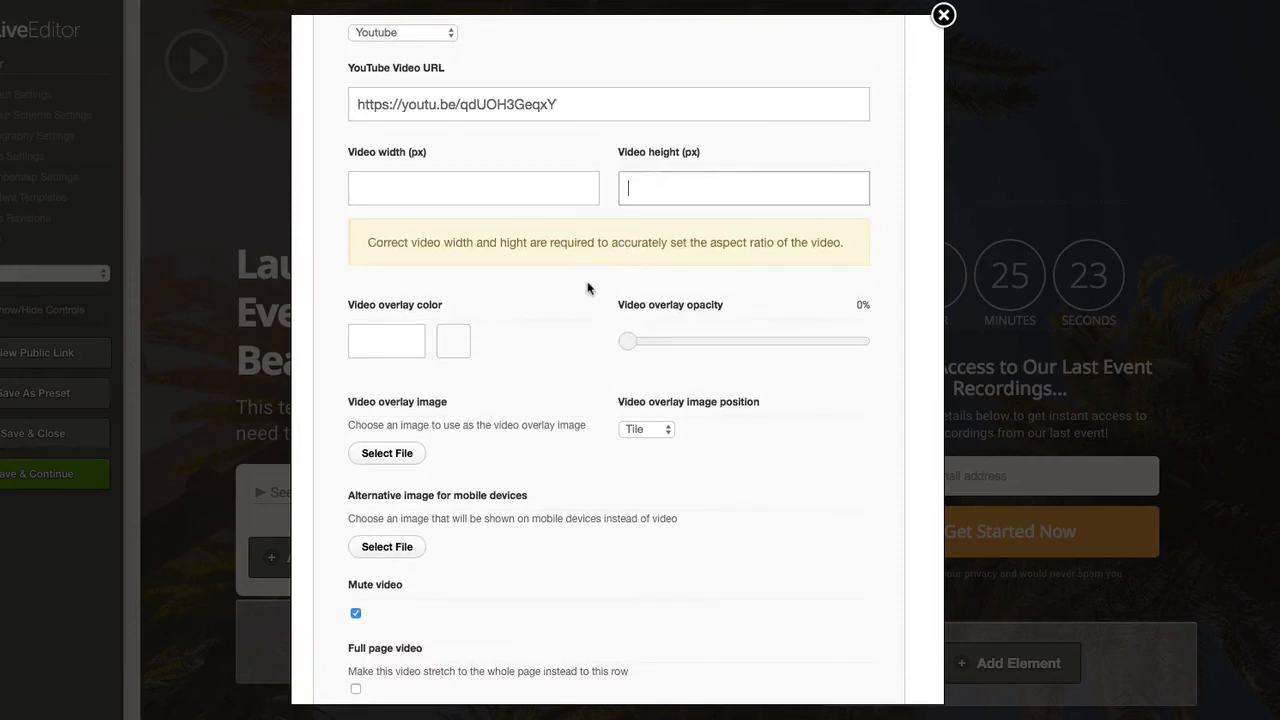
pyautogui.scroll(1, 587, 288)
pyautogui.scroll(-3, 590, 286)
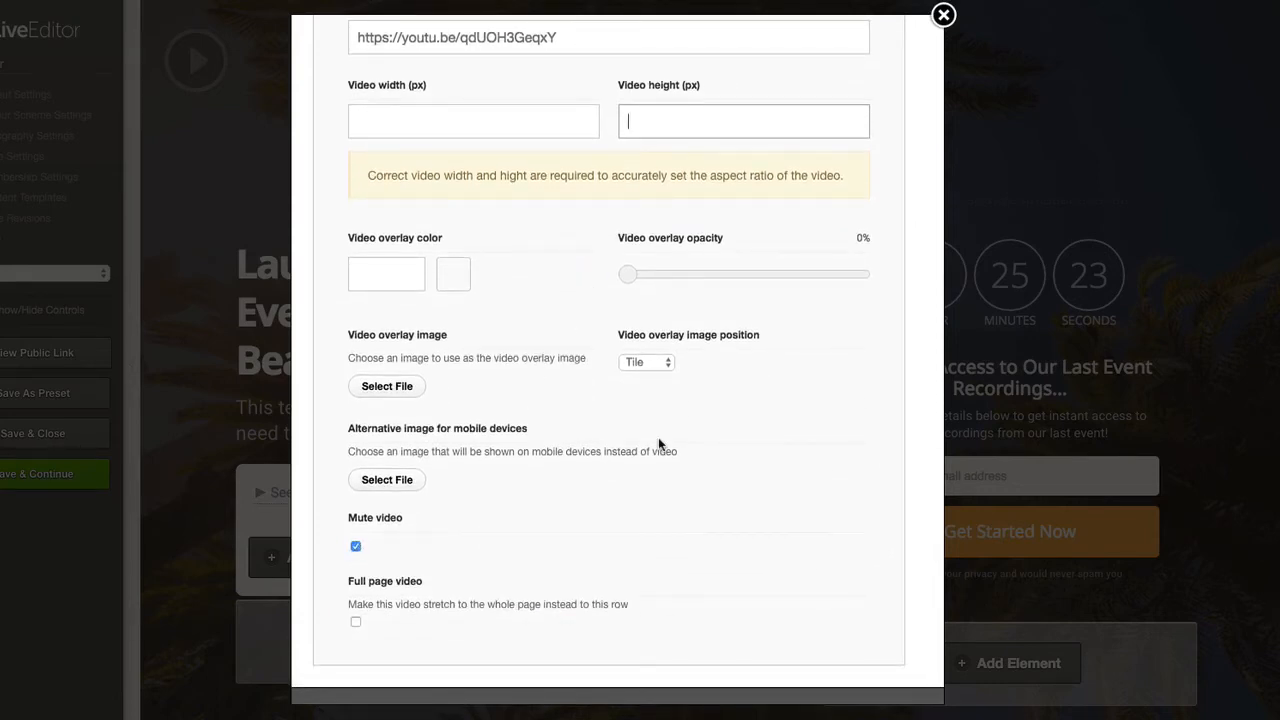
pyautogui.click(949, 12)
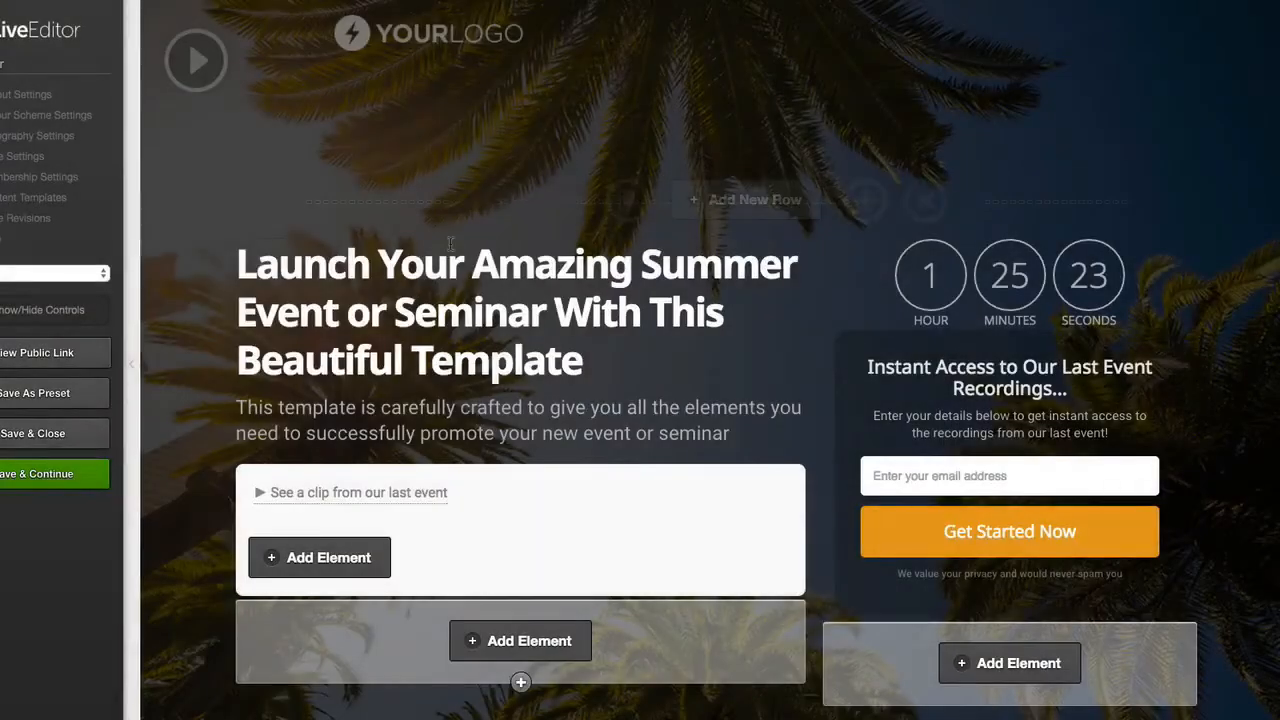
pyautogui.click(82, 437)
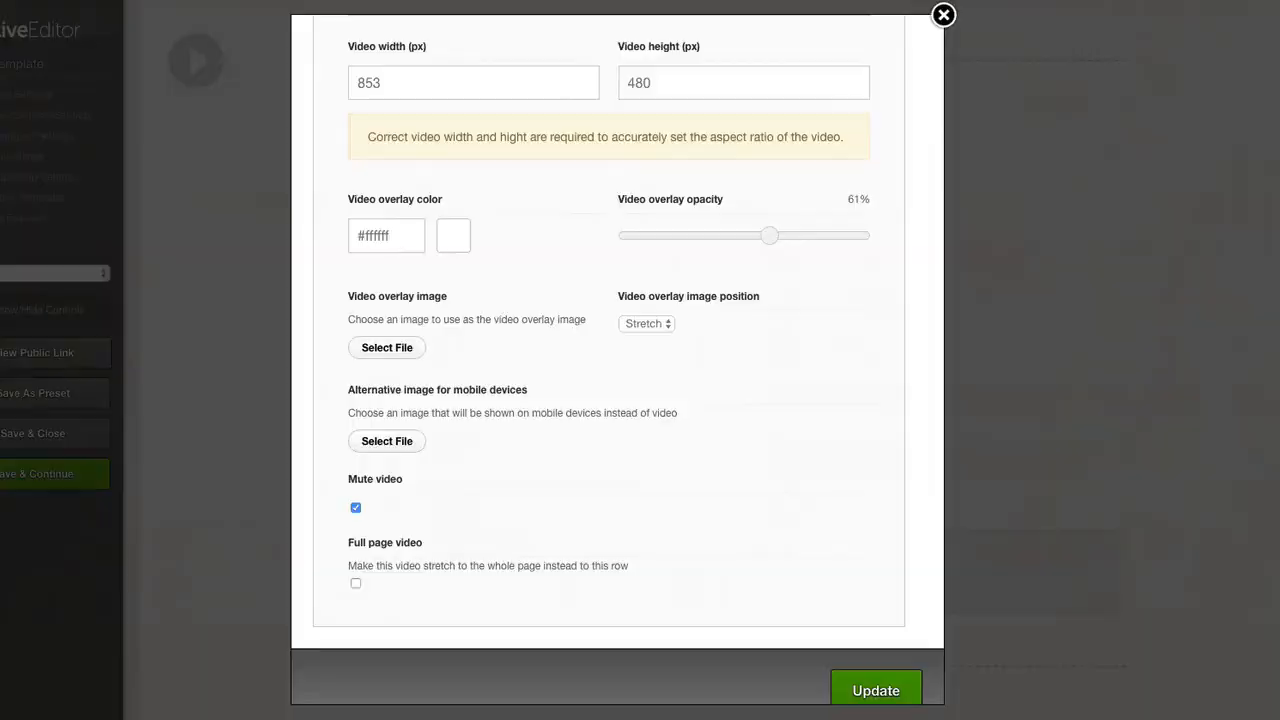
# Check the boxed page's video row overlay, mute and full page video options, and update the row settings.
pyautogui.scroll(-1, 452, 362)
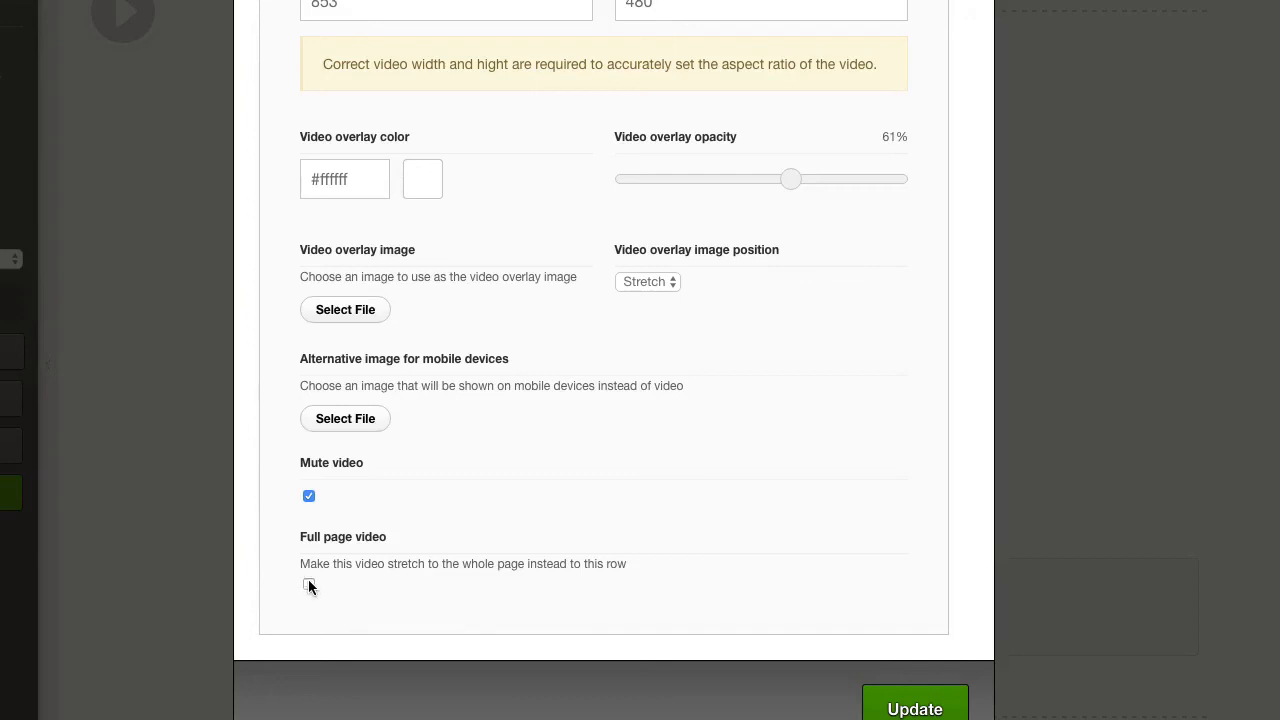
pyautogui.click(915, 709)
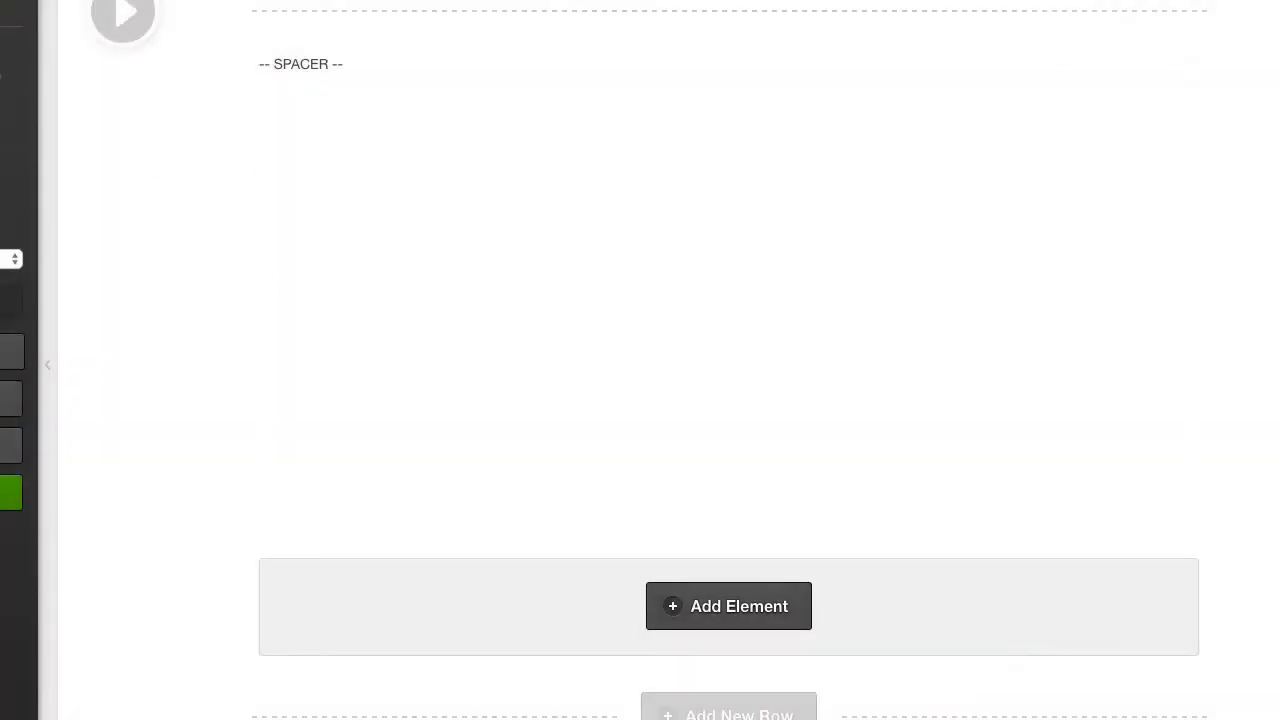